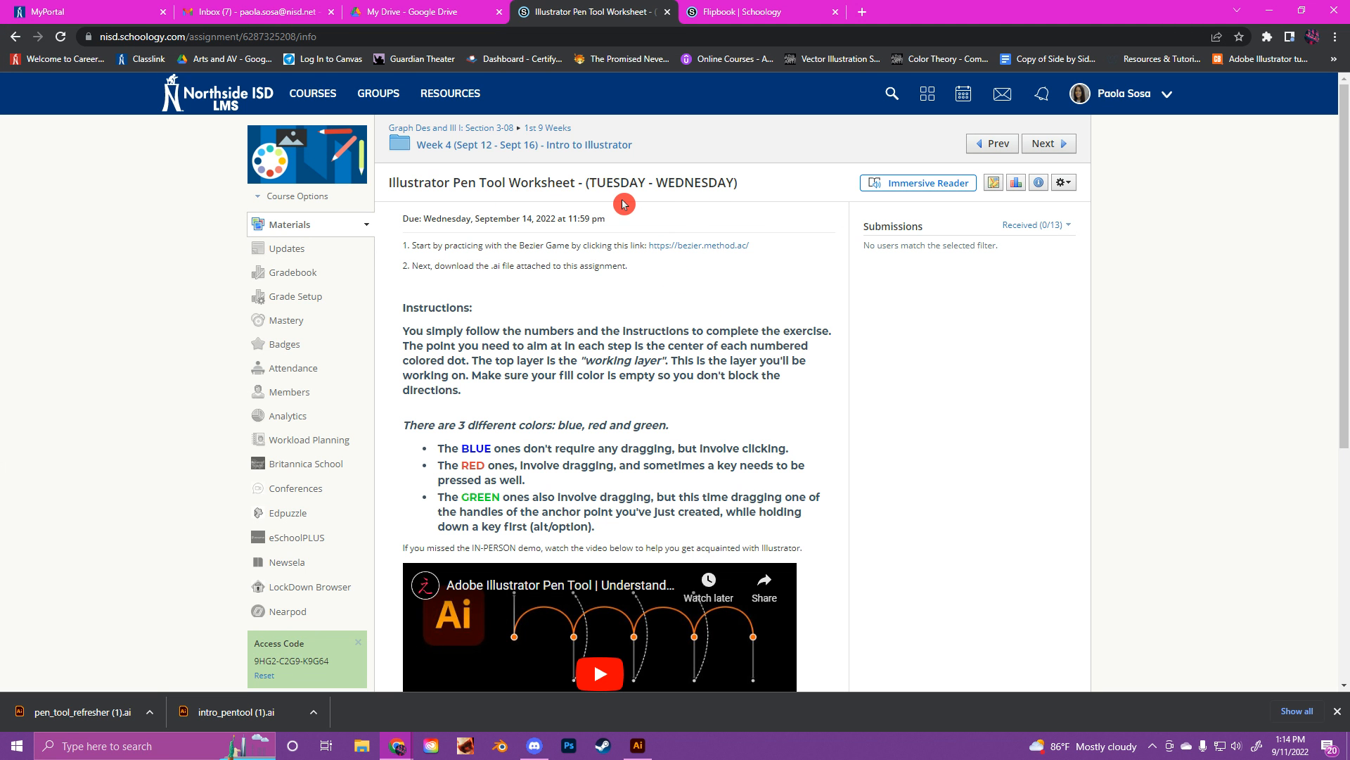
- Open the downloaded intro_pentool (1).ai worksheet from the assignment page in Illustrator
scroll(680, 226, down, 2)
scroll(677, 229, down, 2)
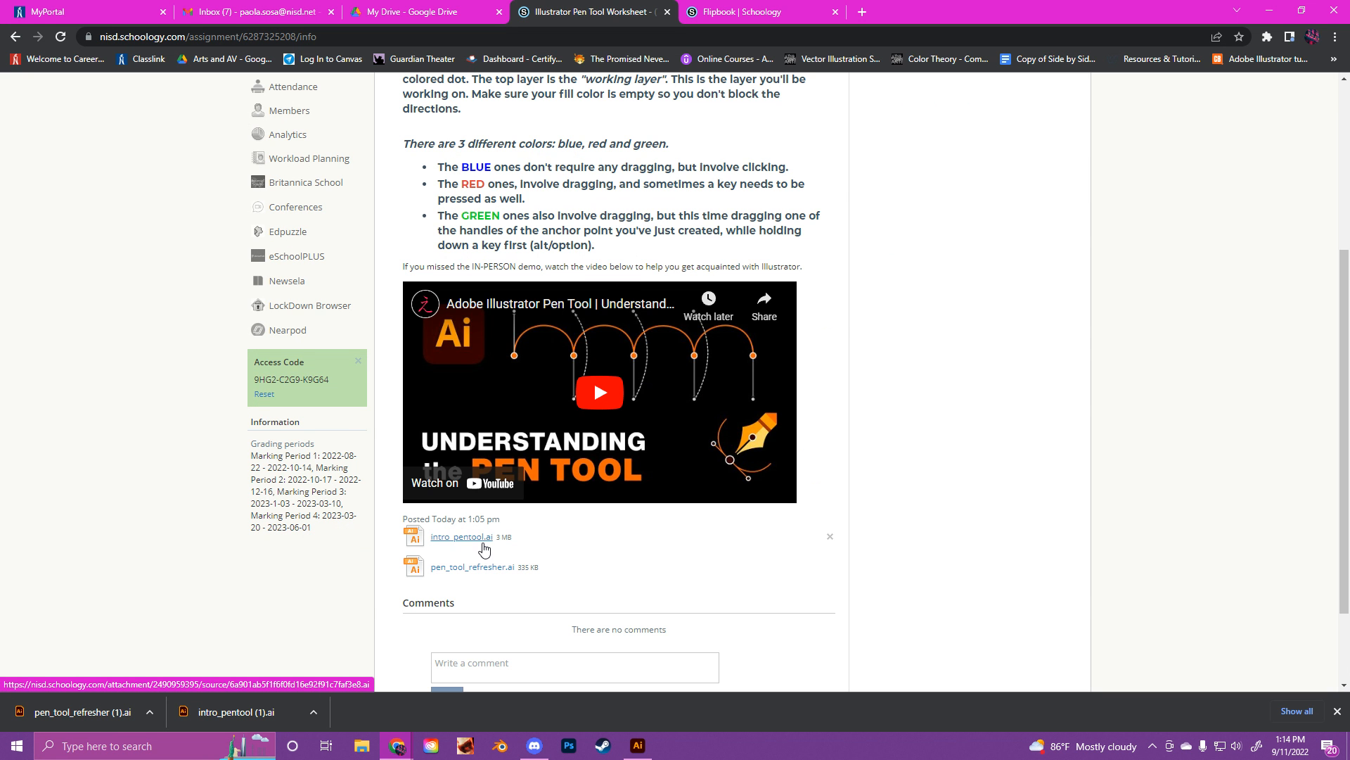
click(443, 534)
click(484, 577)
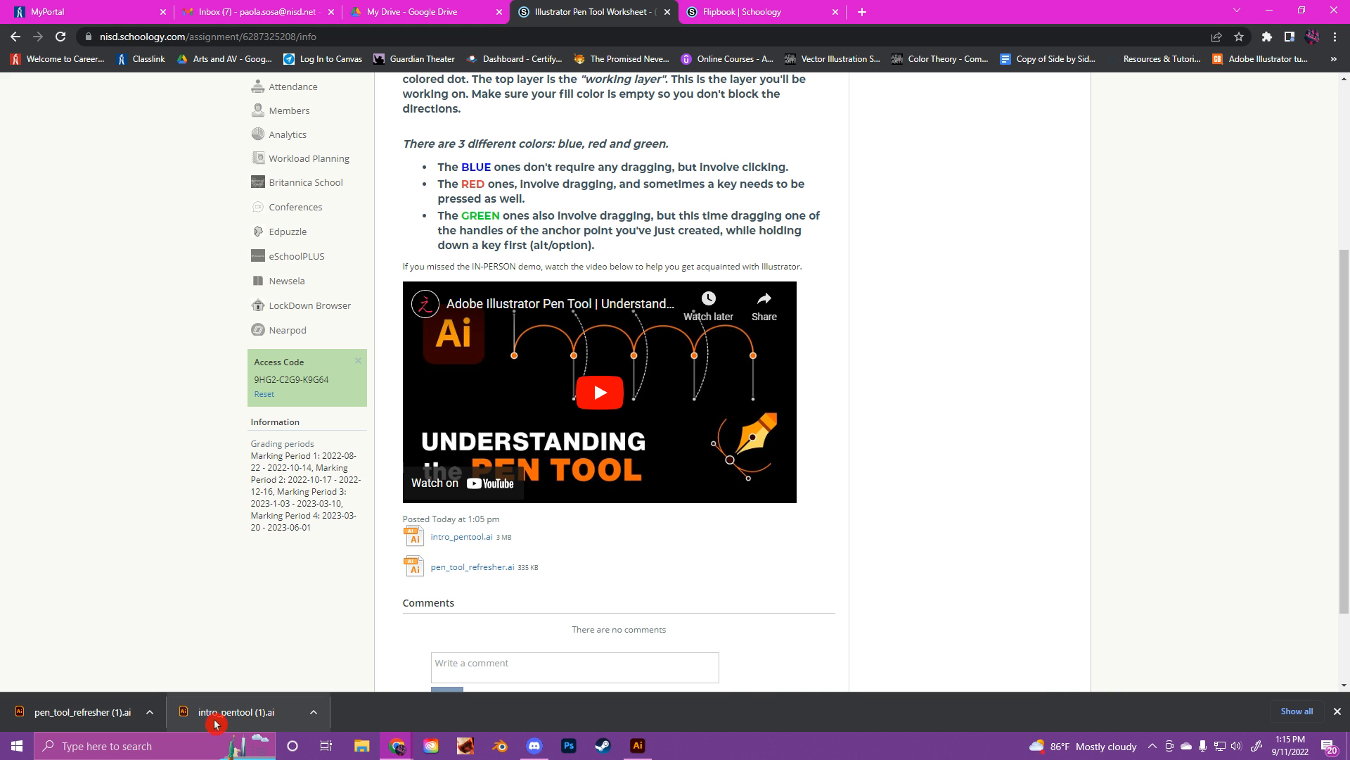
click(232, 721)
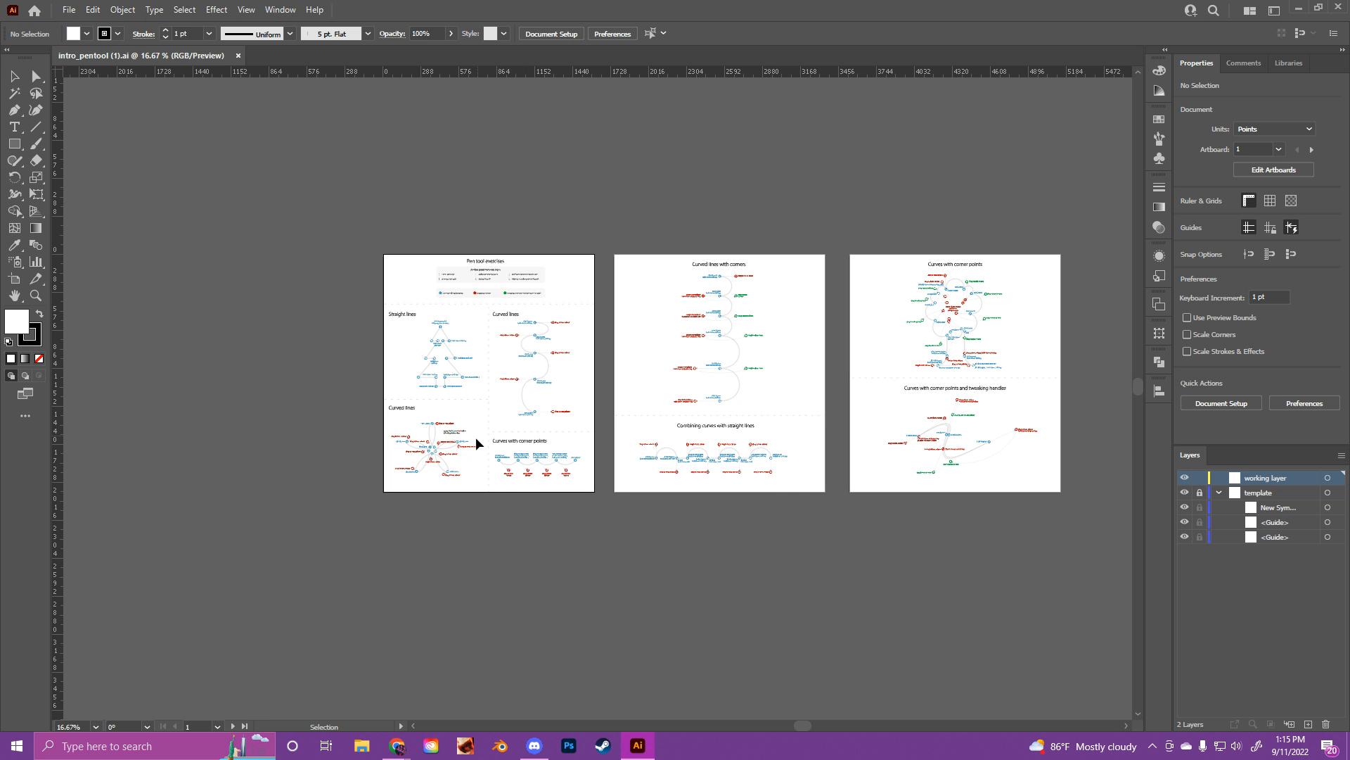
- Examine the pen tool exercises across the artboards and the anchor point and dot color legends on the first one
scroll(417, 481, right, 3)
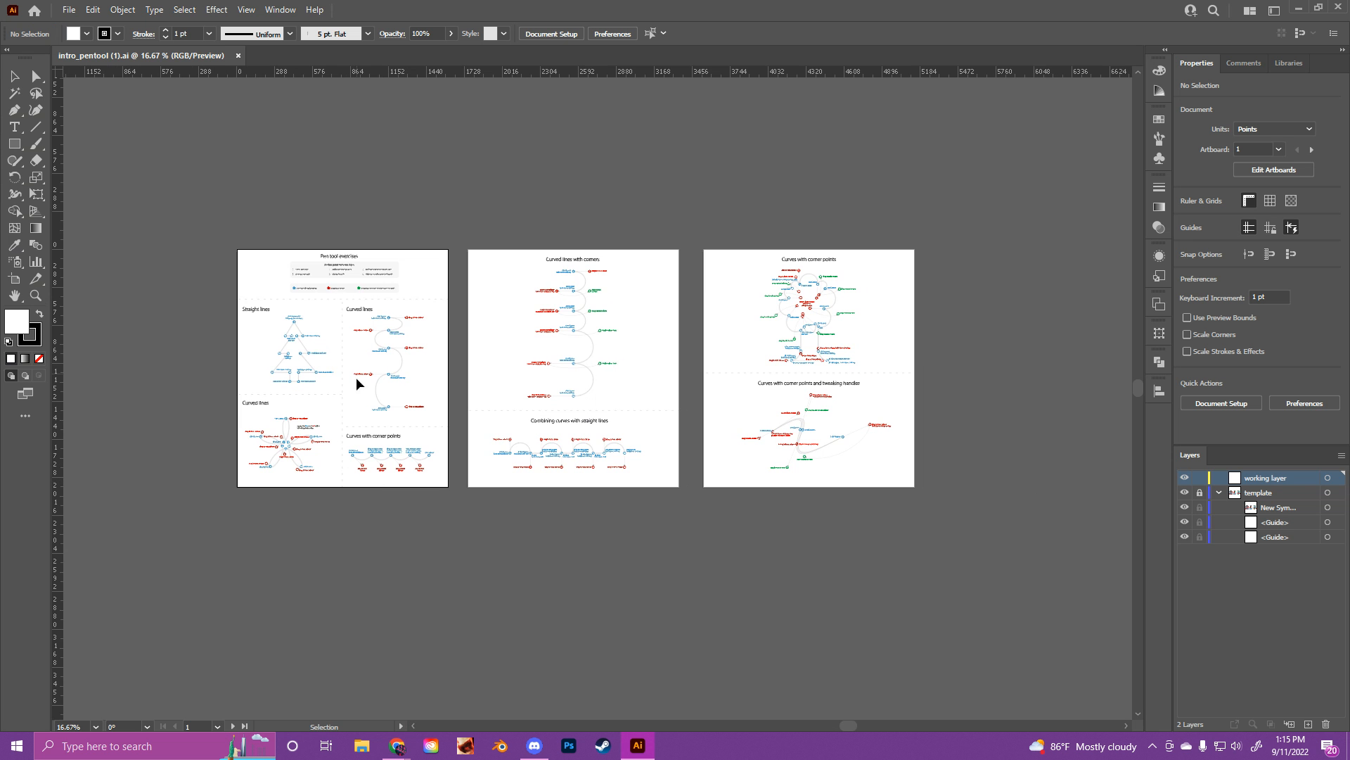
scroll(327, 427, up, 2)
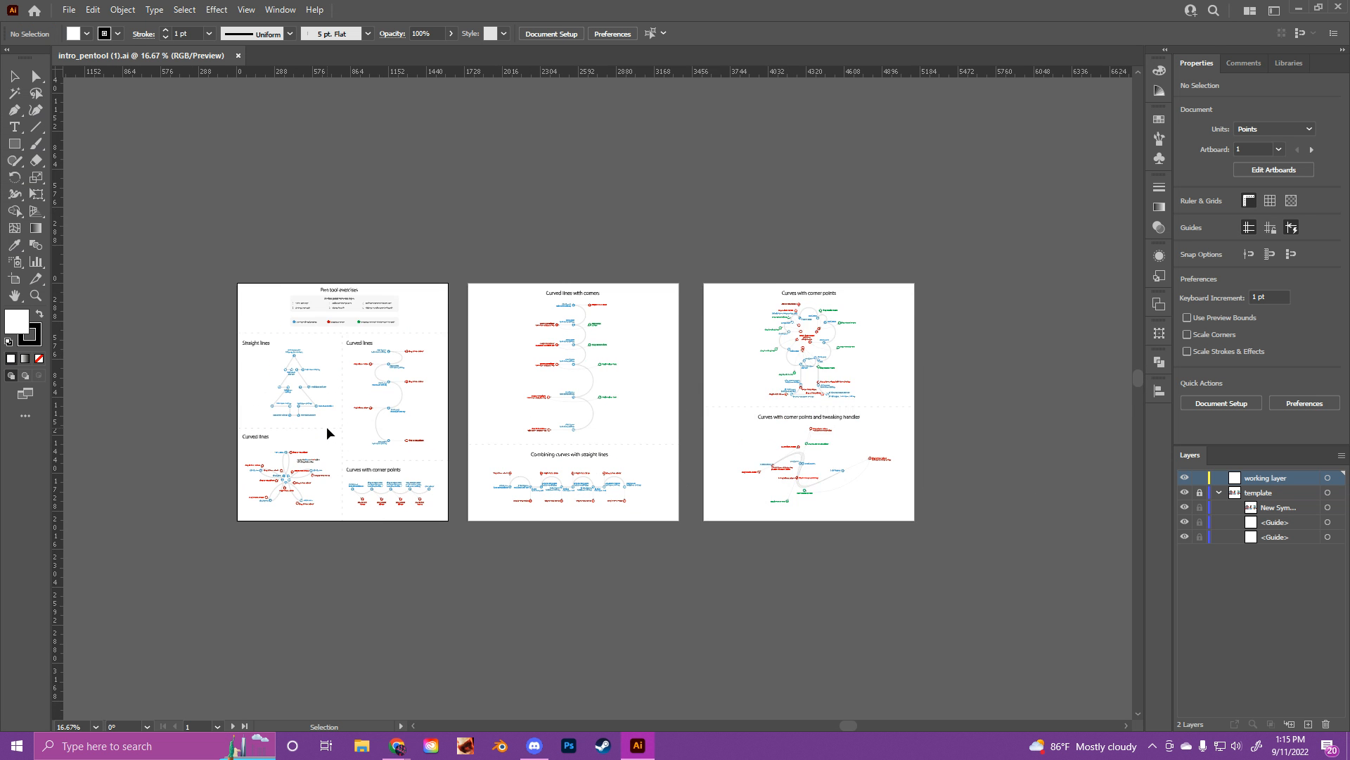
key(ctrl+plus)
key(ctrl+plus)
key(ctrl+plus)
key(space)
drag(244, 356, 595, 462)
drag(225, 395, 515, 432)
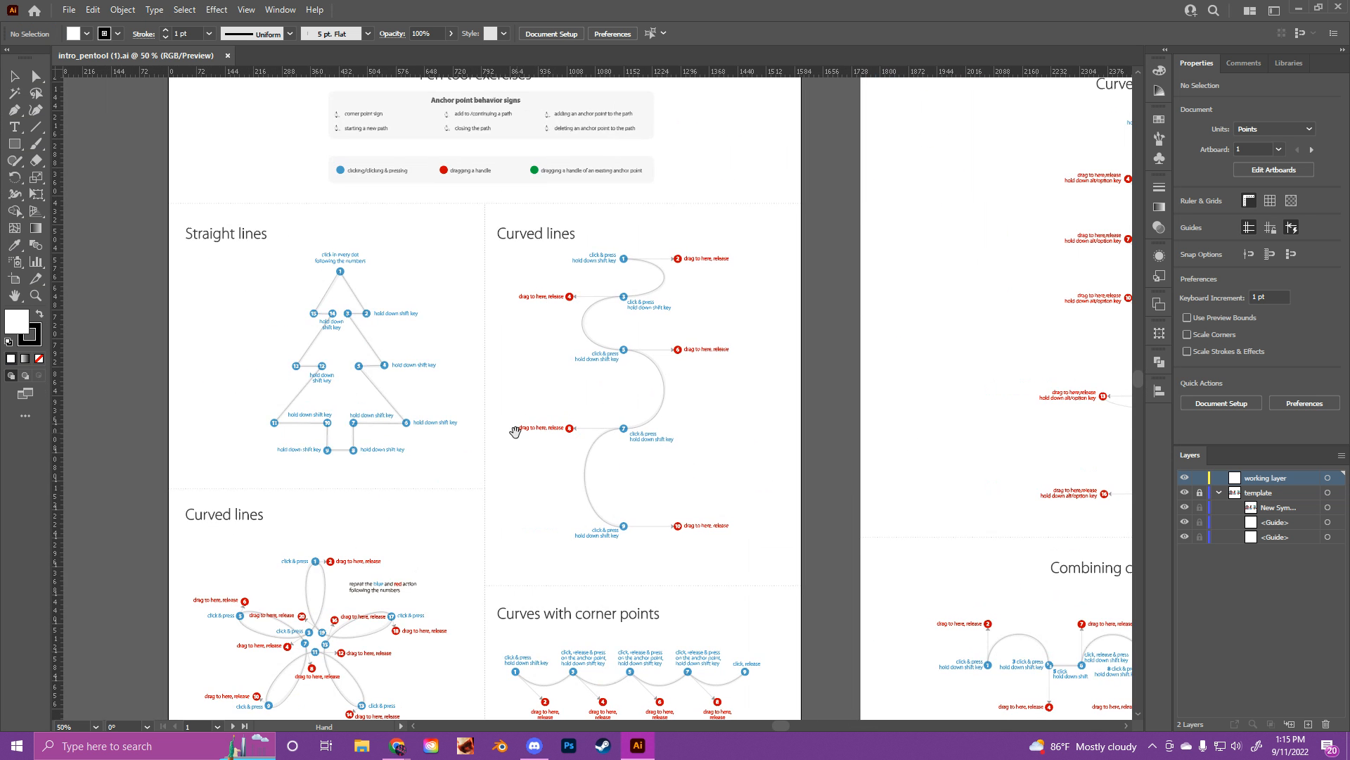
key(ctrl+minus)
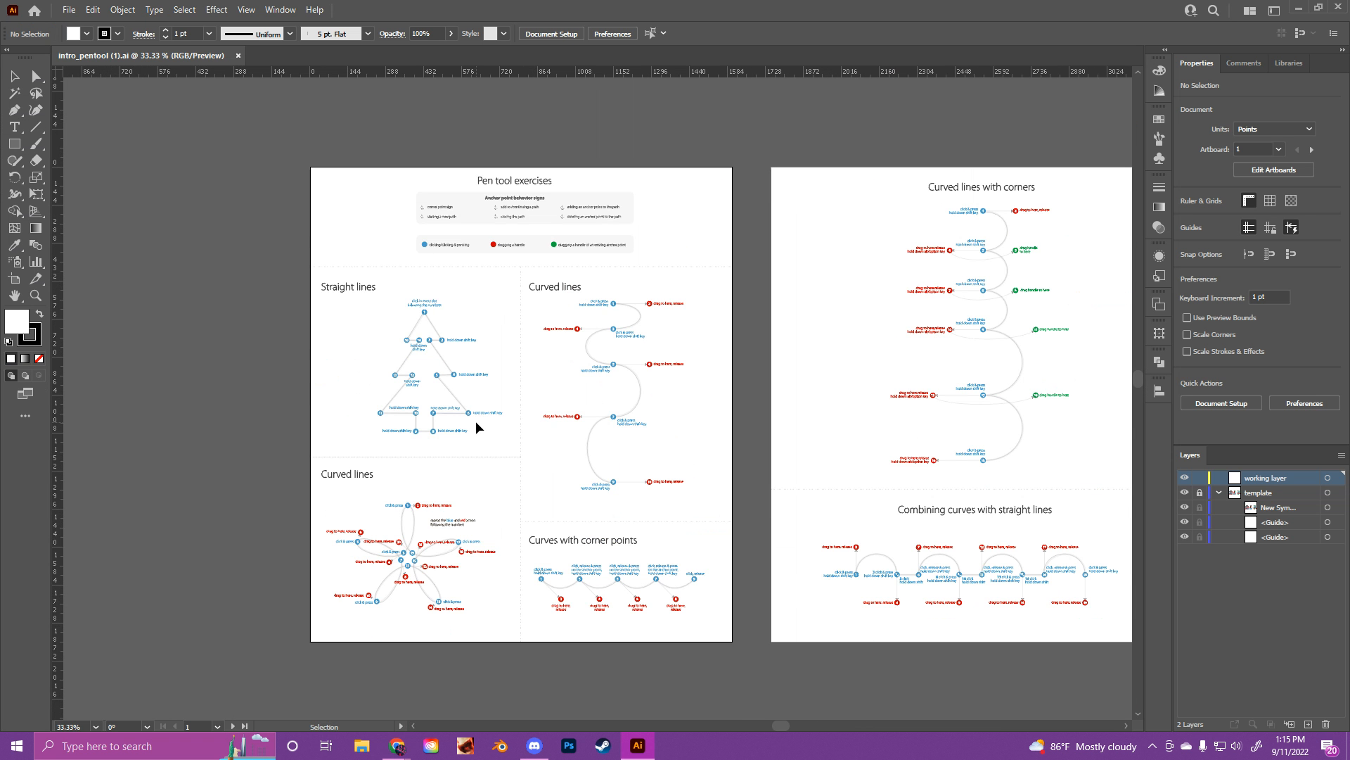
key(ctrl+plus)
key(ctrl+plus)
scroll(467, 413, up, 3)
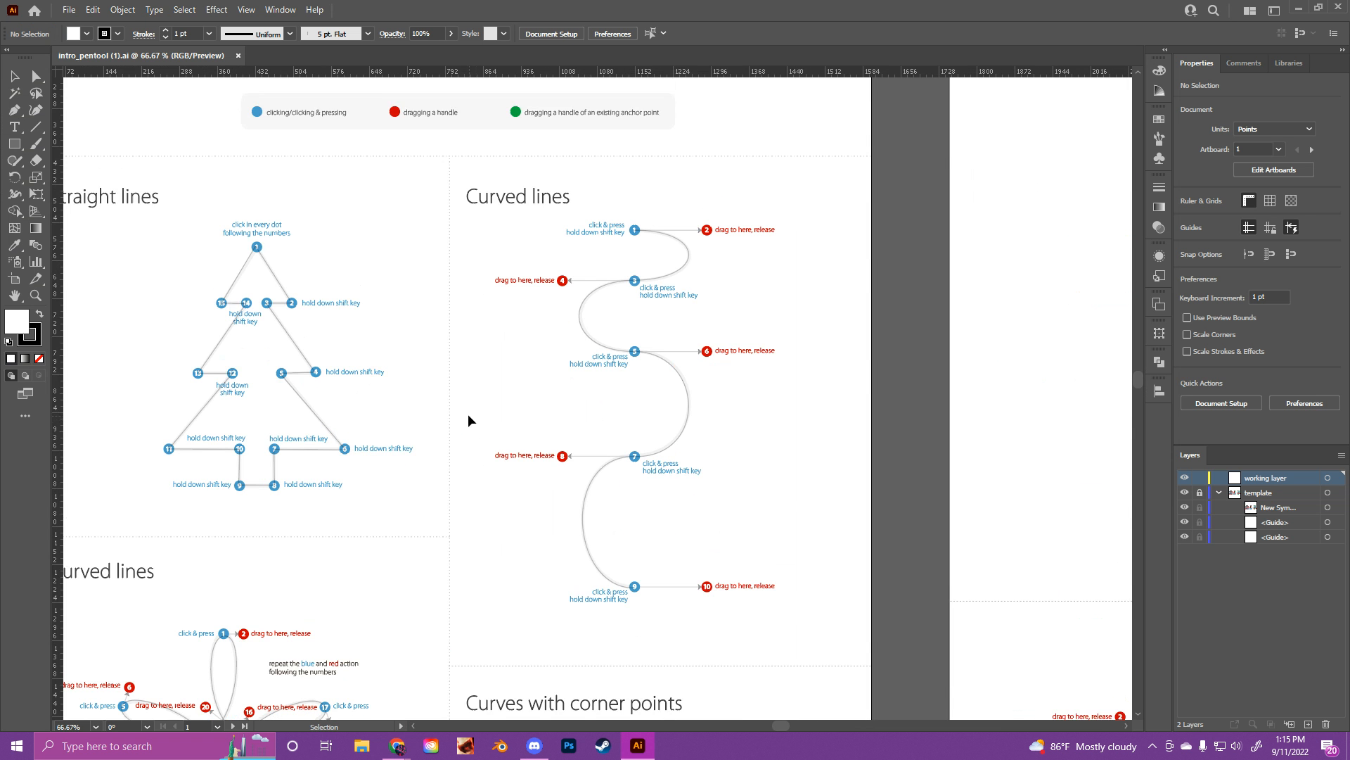
scroll(457, 405, up, 3)
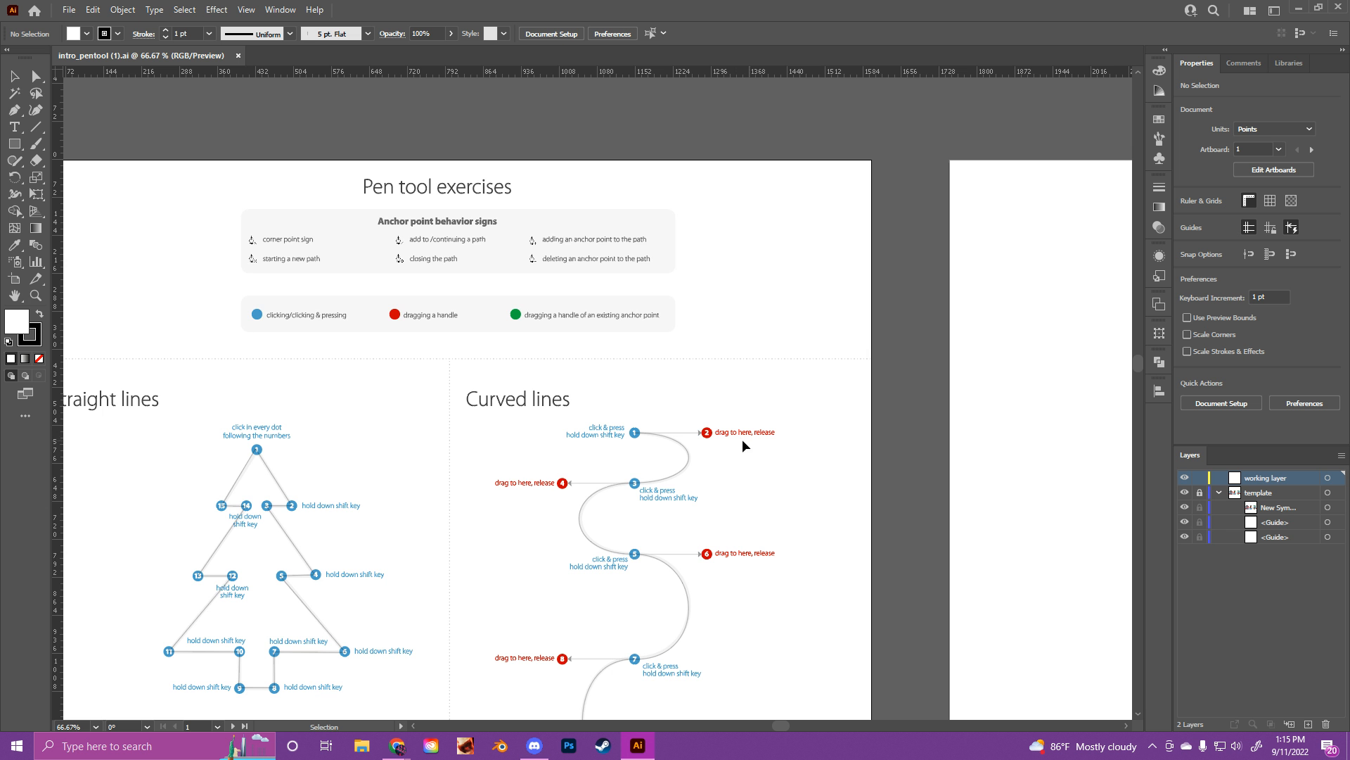
- Choose the Pen tool and set the fill color to None
drag(336, 466, 416, 419)
click(14, 115)
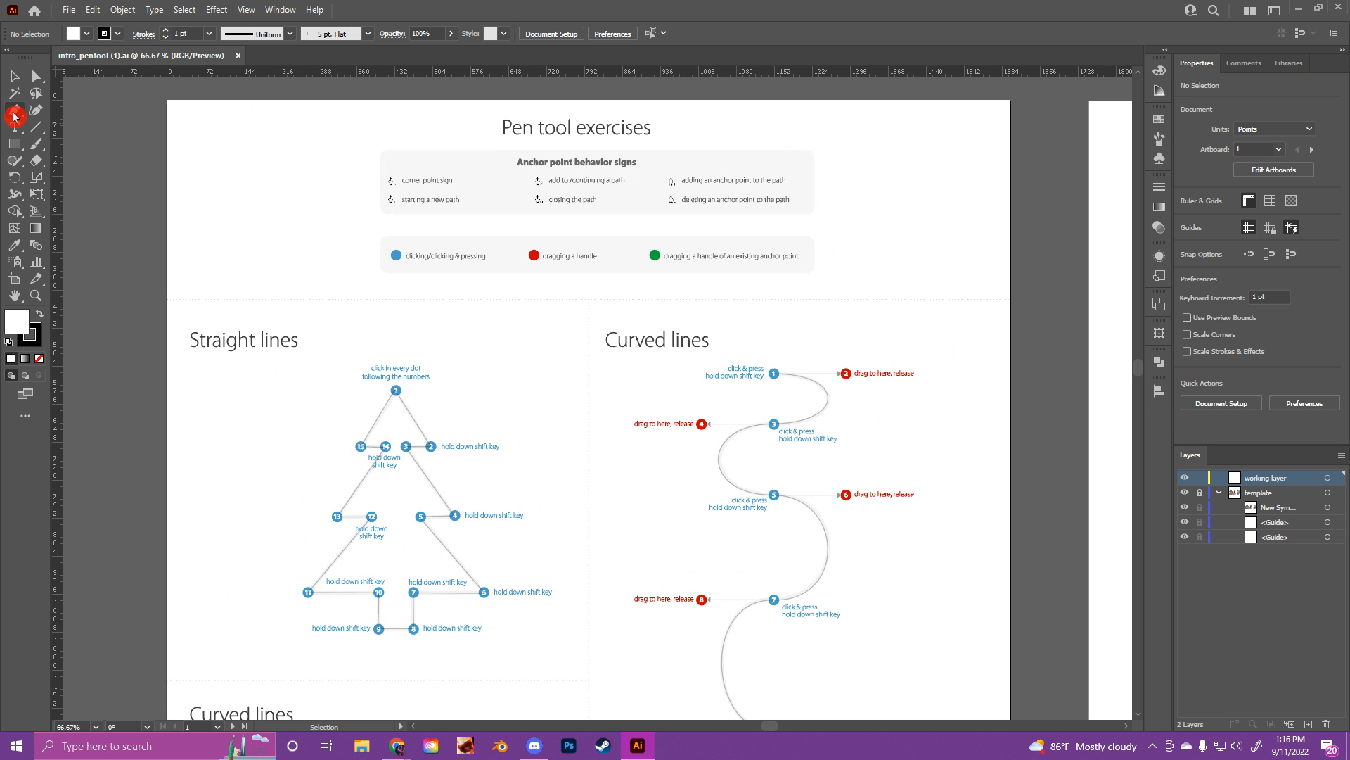
click(70, 34)
click(89, 34)
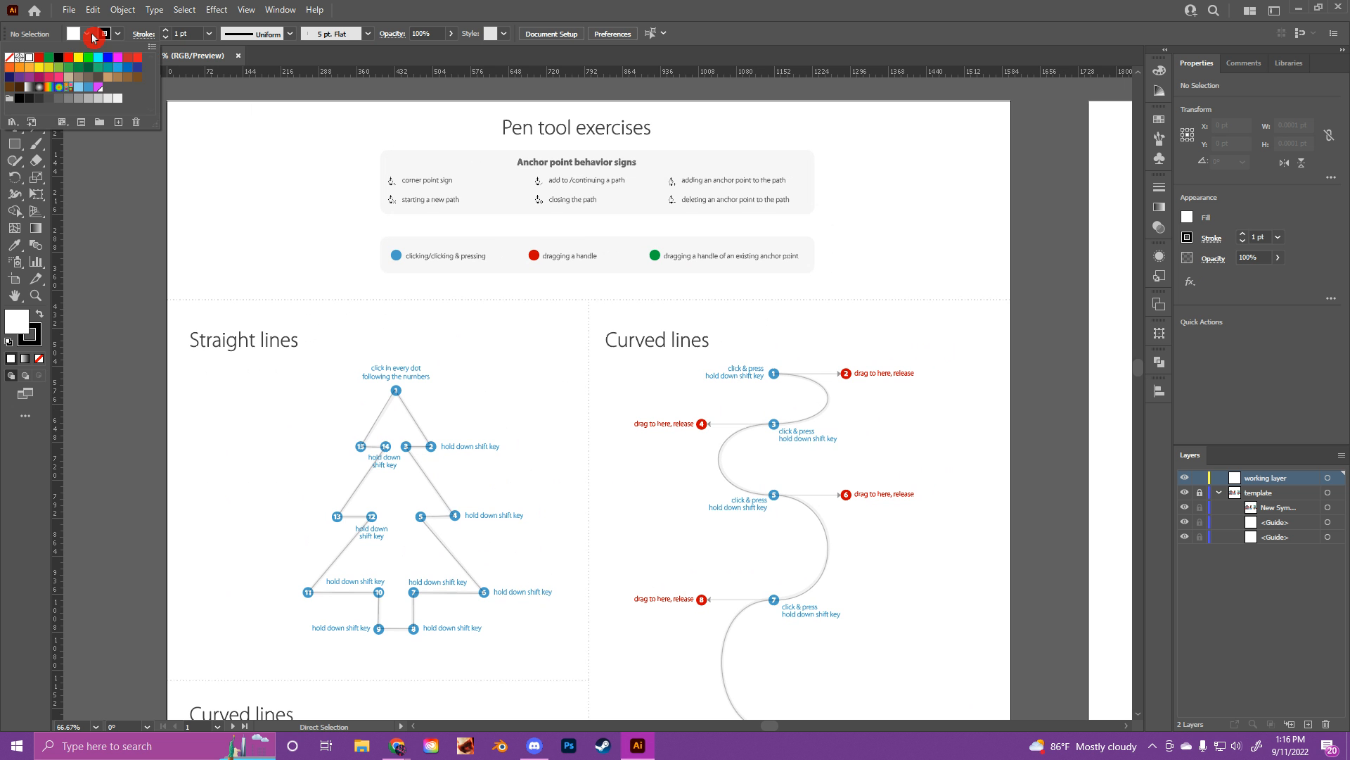
click(9, 59)
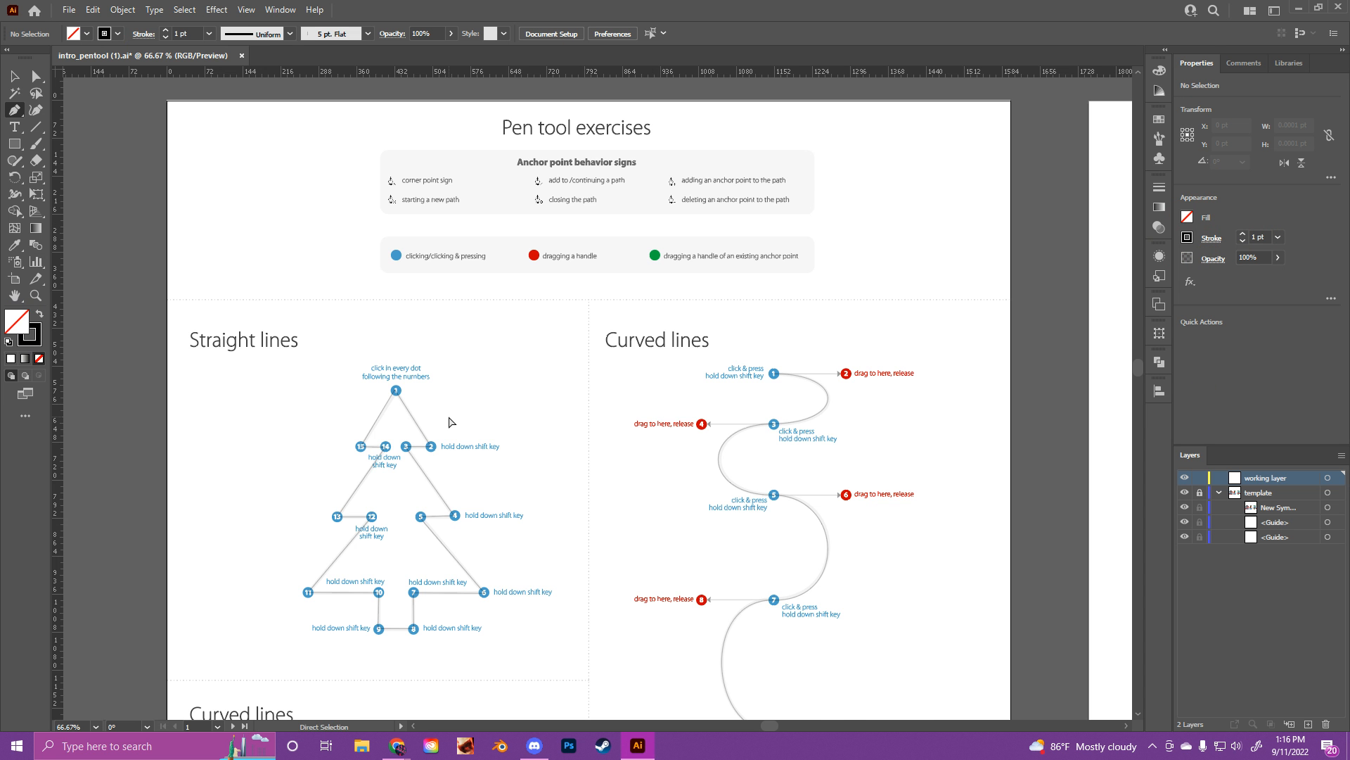
- Change the color of the working layer to Magenta in its layer options
key(ctrl+plus)
drag(418, 449, 524, 356)
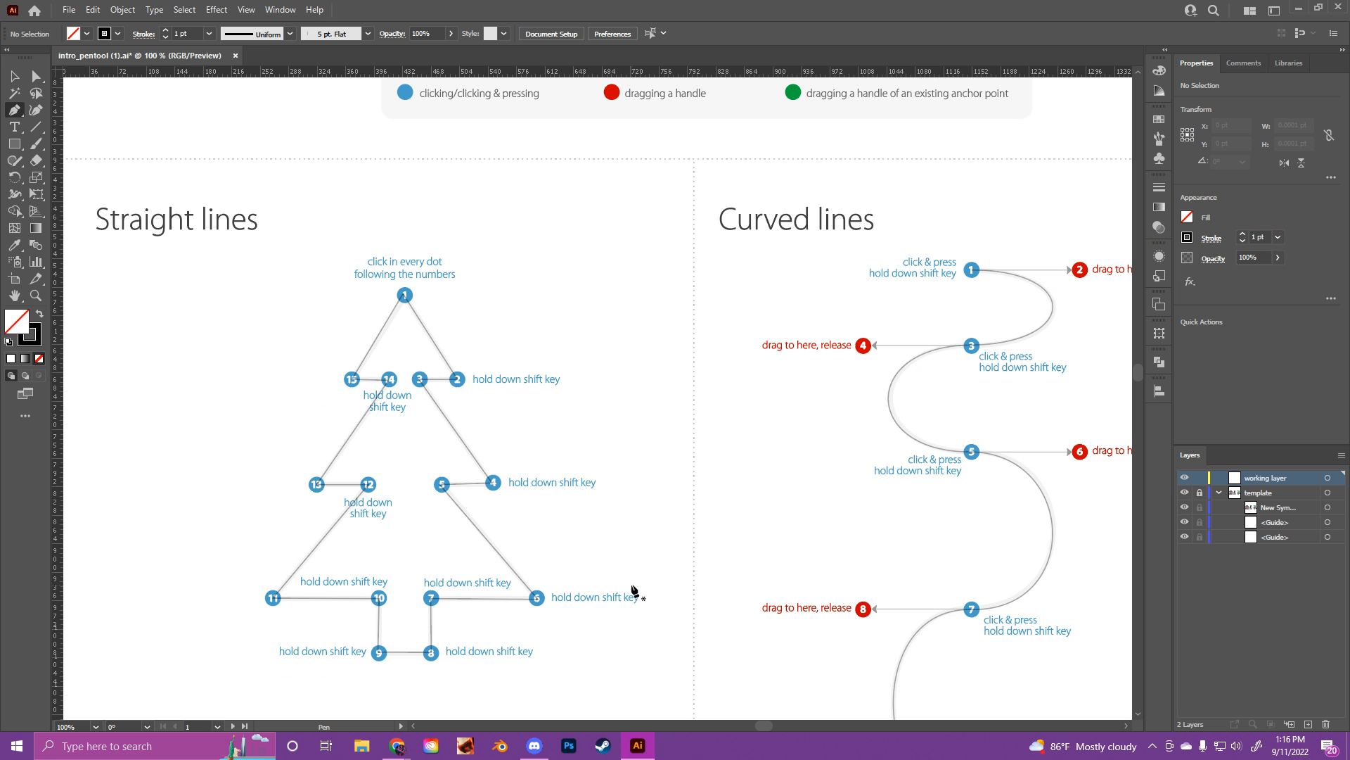
click(1298, 484)
click(1342, 457)
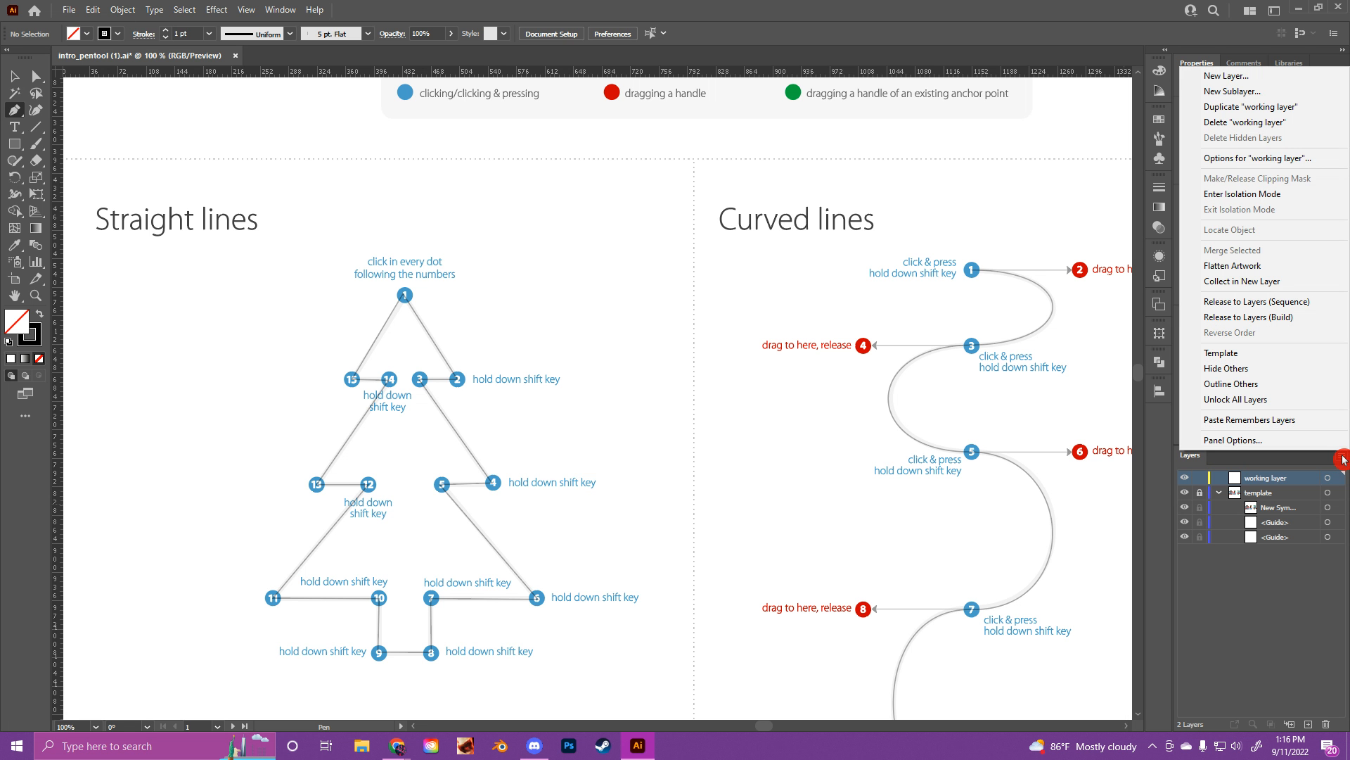
click(1307, 159)
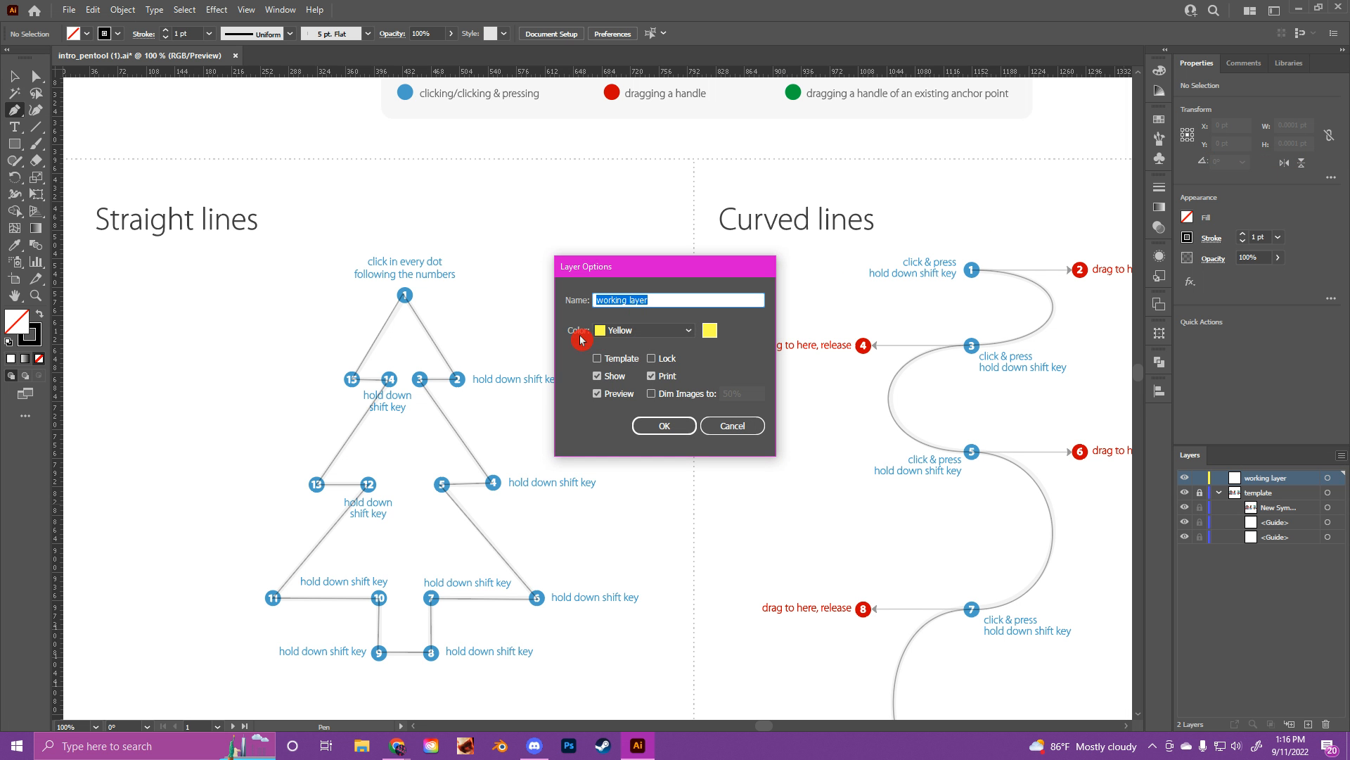
click(648, 330)
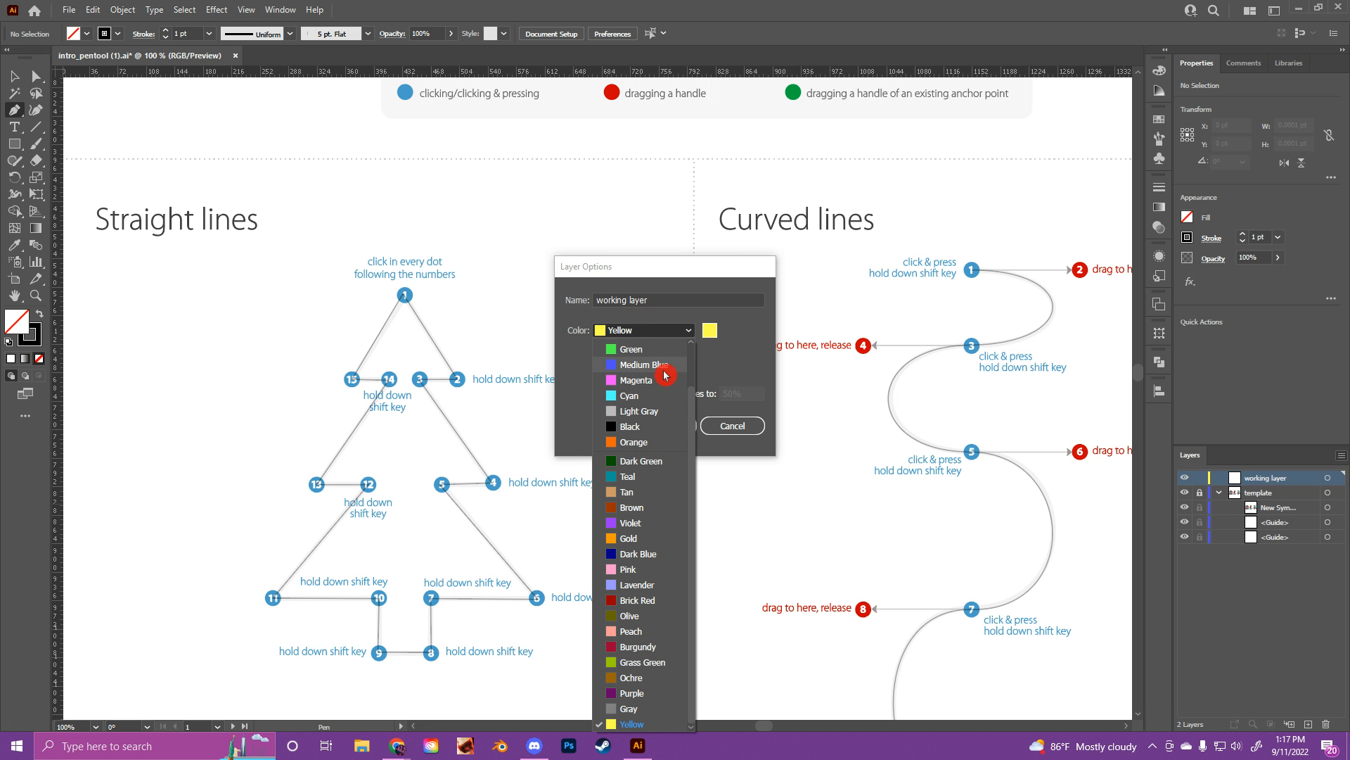
click(624, 380)
click(666, 425)
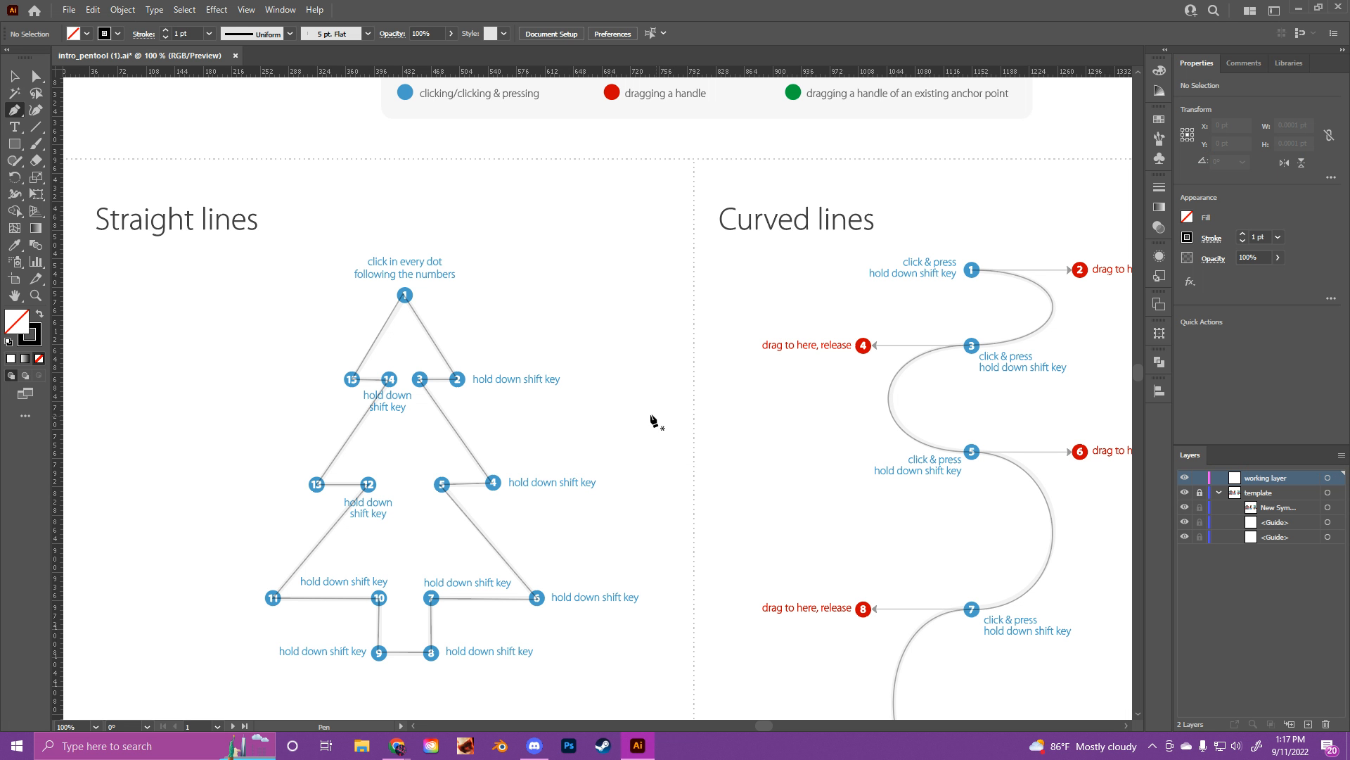
- Trace the tree in the Straight lines exercise with the Pen tool from dot 1 to dot 8, constraining the horizontal and vertical segments
click(403, 296)
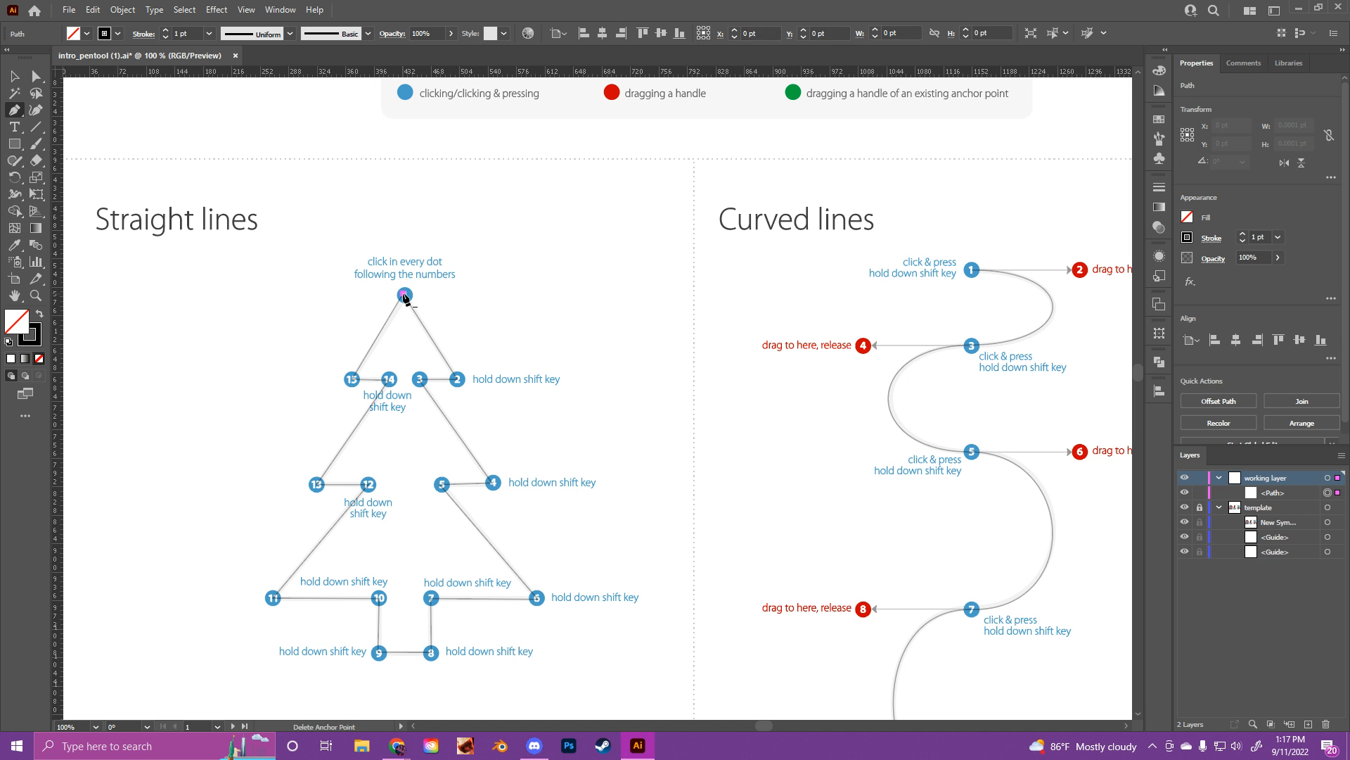
click(456, 380)
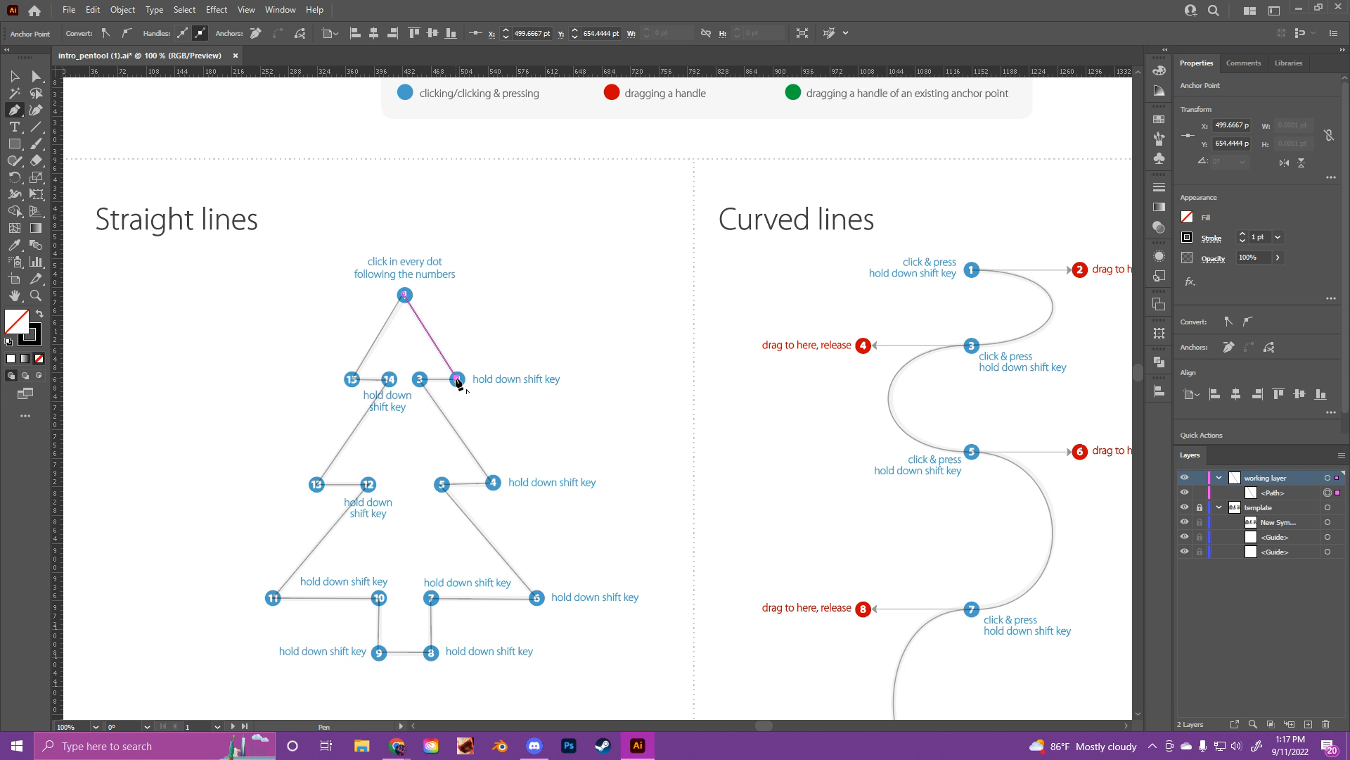
click(420, 380)
click(493, 483)
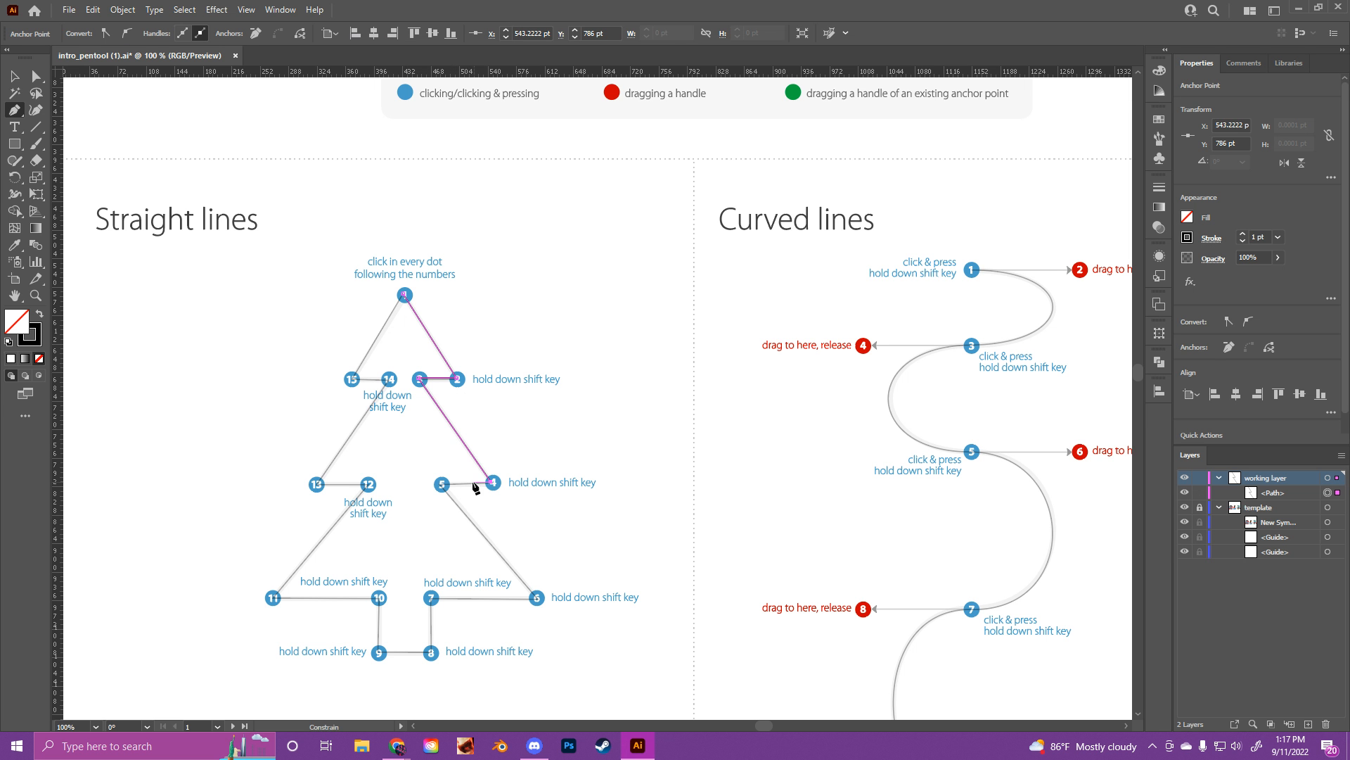
shift+click(441, 484)
click(537, 599)
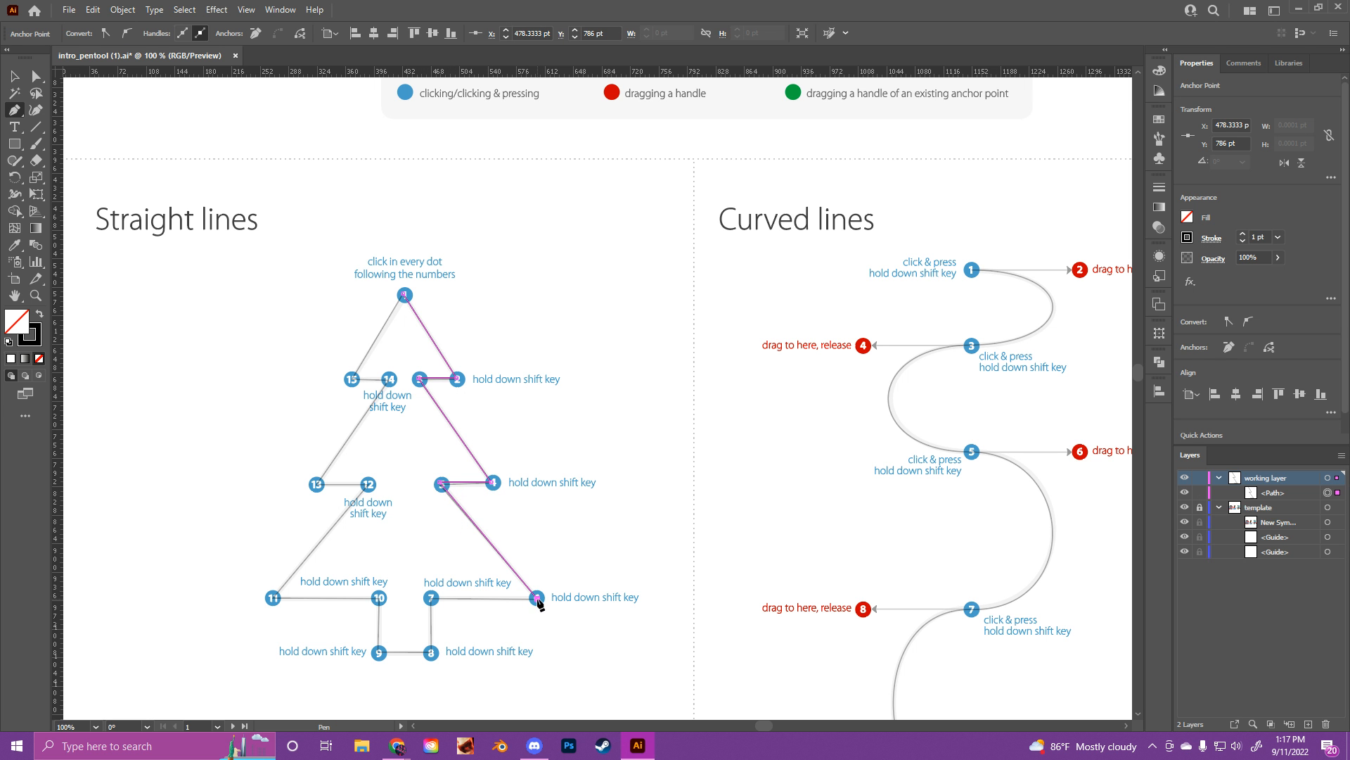
shift+click(432, 599)
shift+click(432, 653)
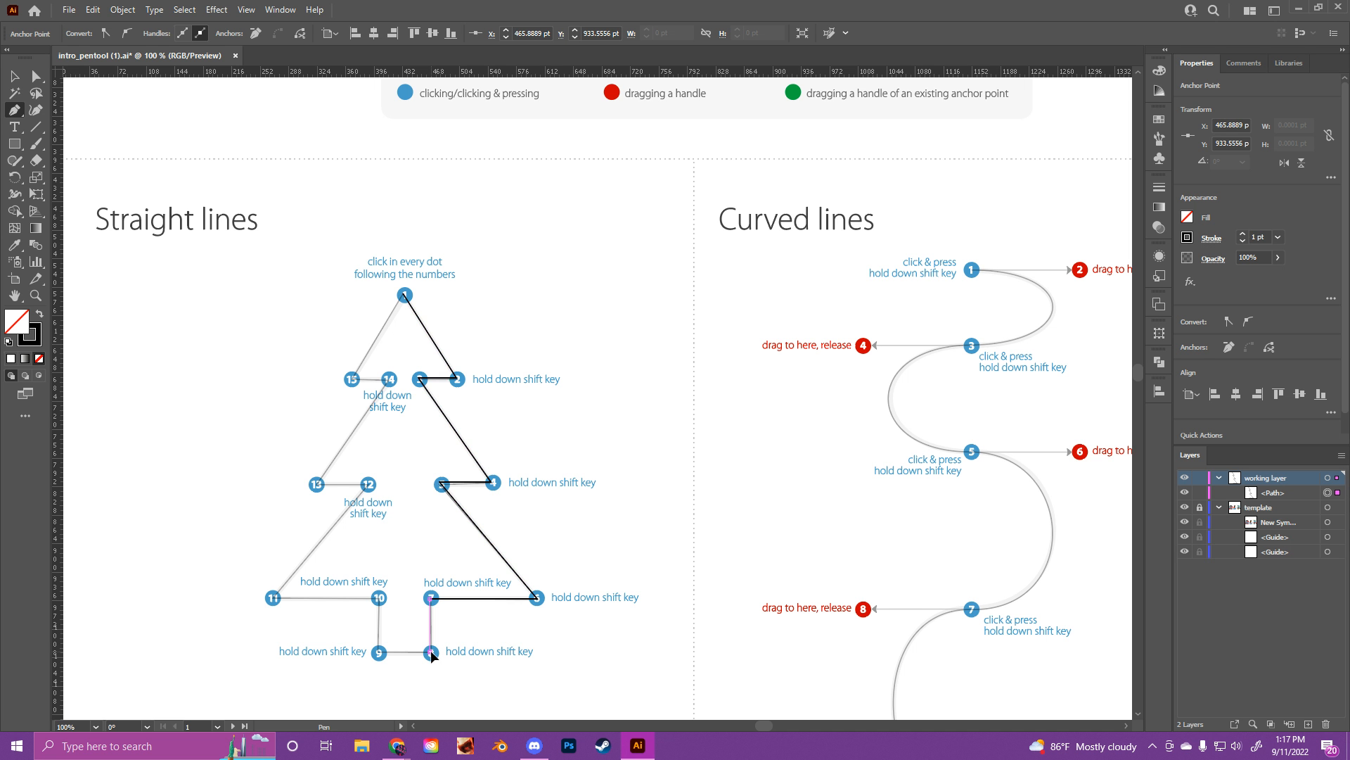
- Continue the tree path through dots 9 to 15, close it at dot 1, and deselect it
shift+click(379, 653)
shift+click(378, 599)
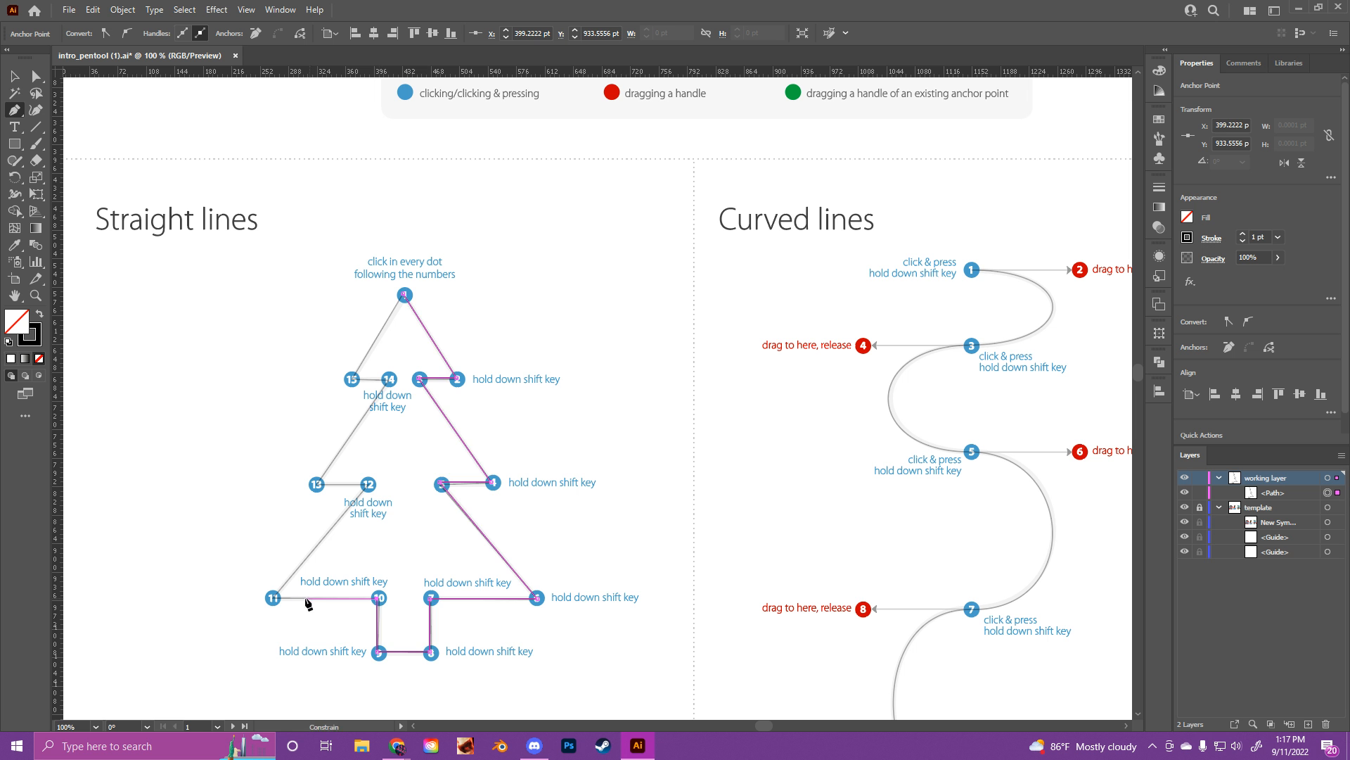
shift+click(273, 598)
shift+click(369, 485)
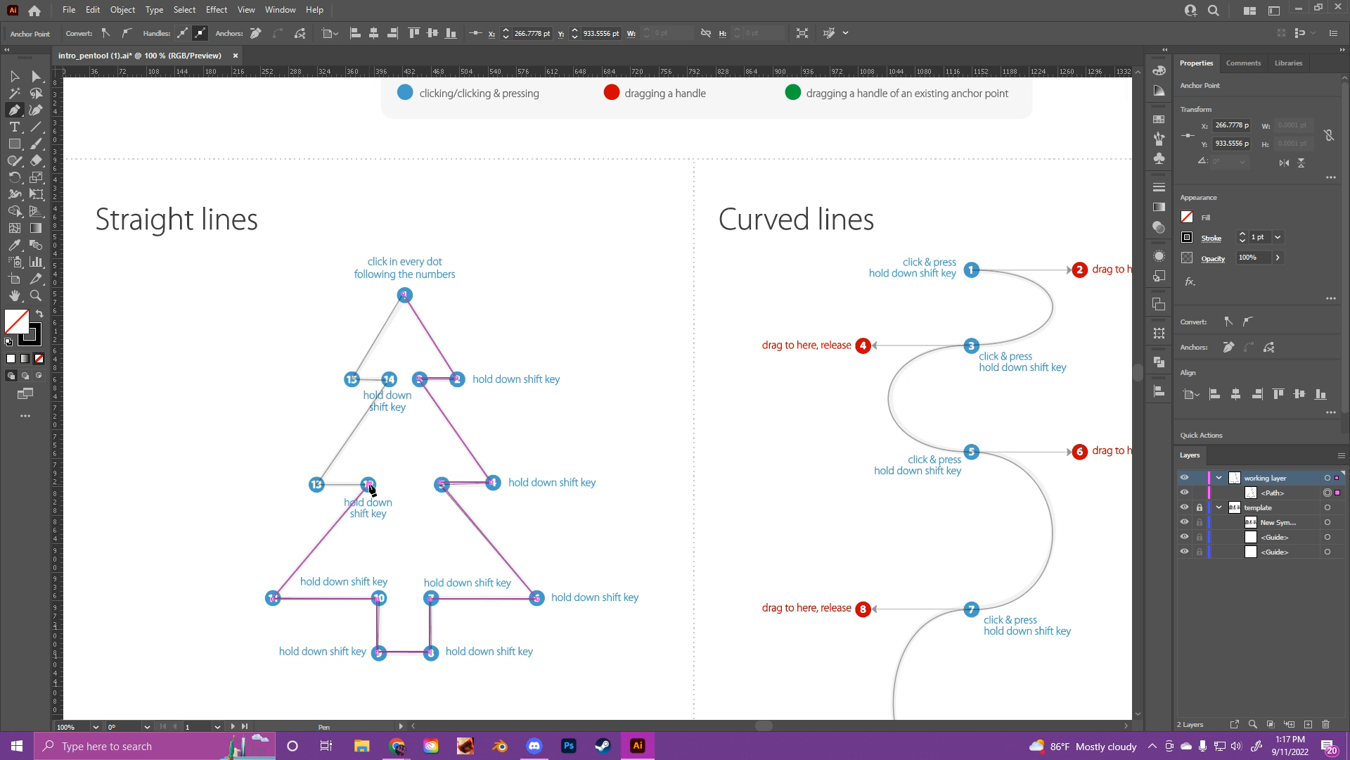
shift+click(317, 485)
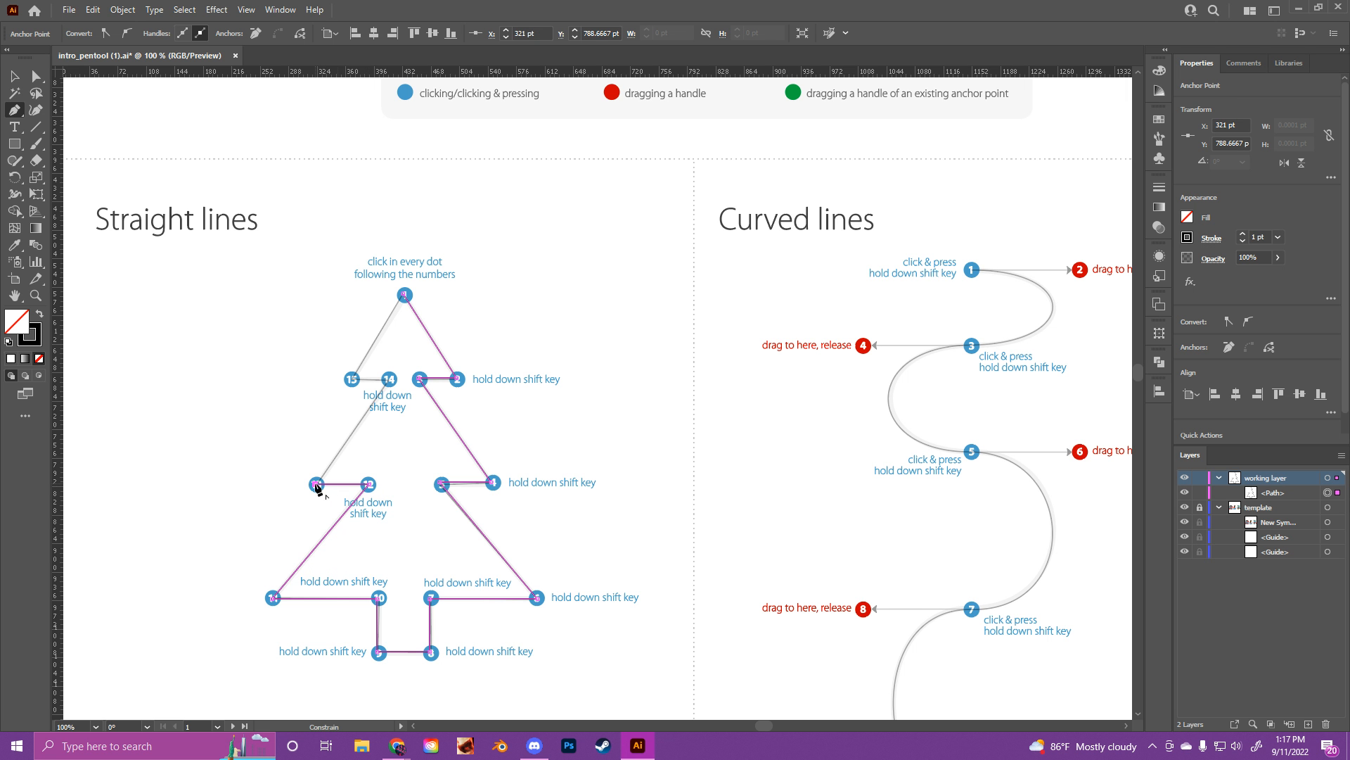
click(390, 381)
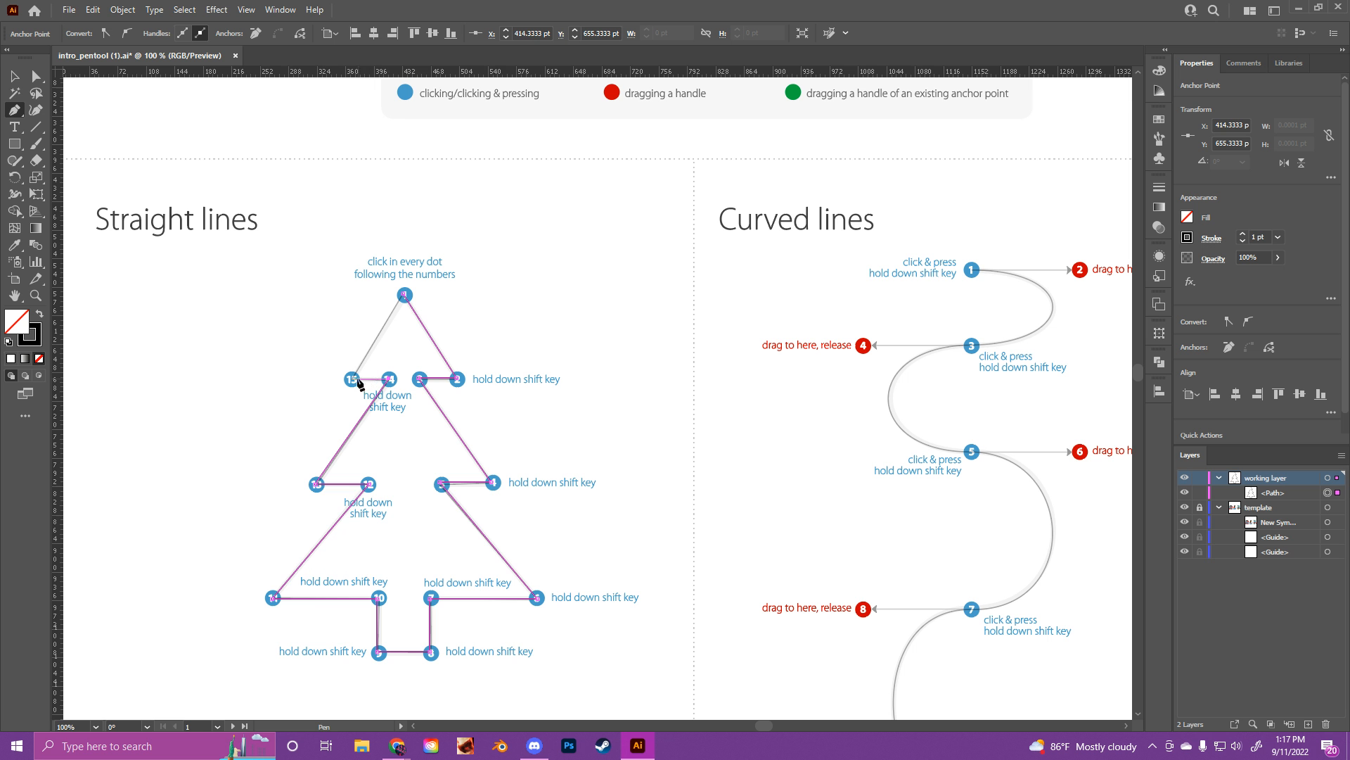
shift+click(353, 380)
click(404, 296)
click(14, 76)
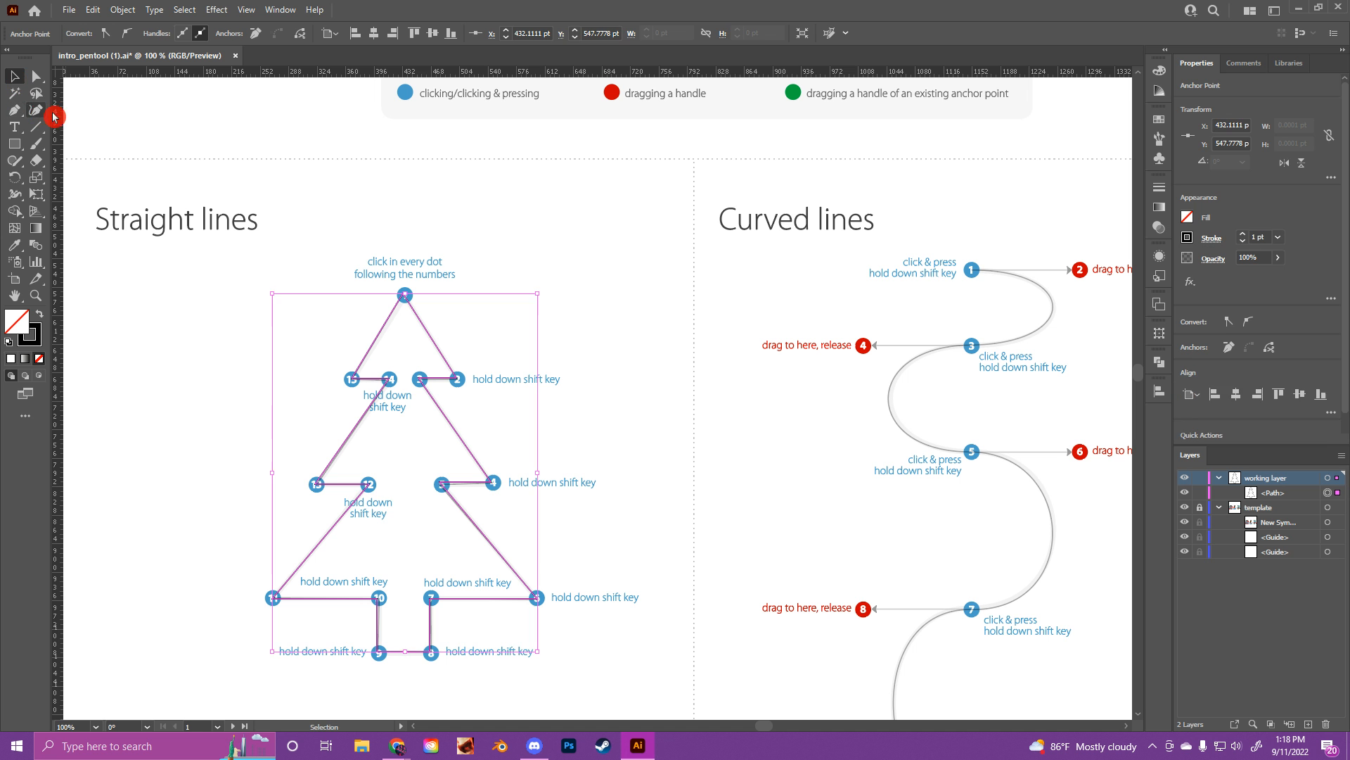
click(482, 278)
- Select the finished tree path, fill it with green, and deselect it
click(10, 80)
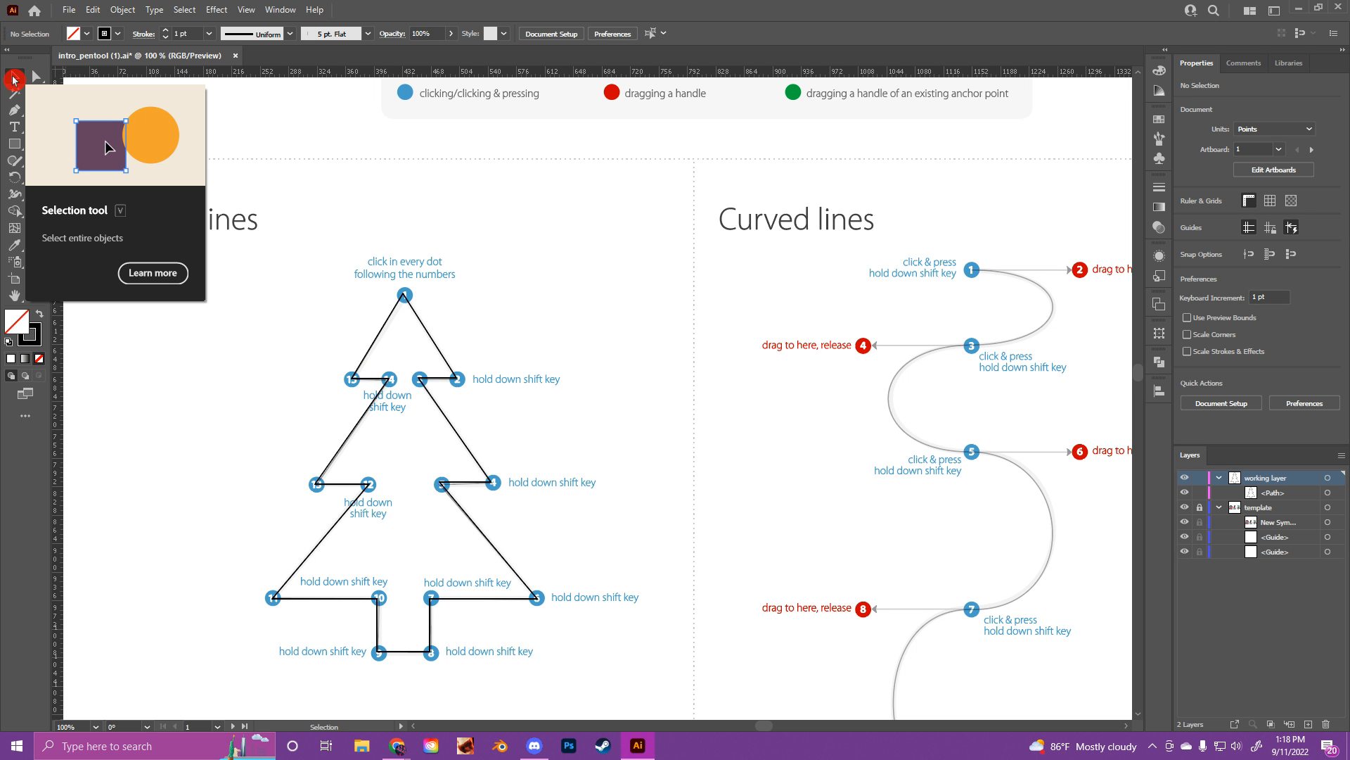
click(411, 307)
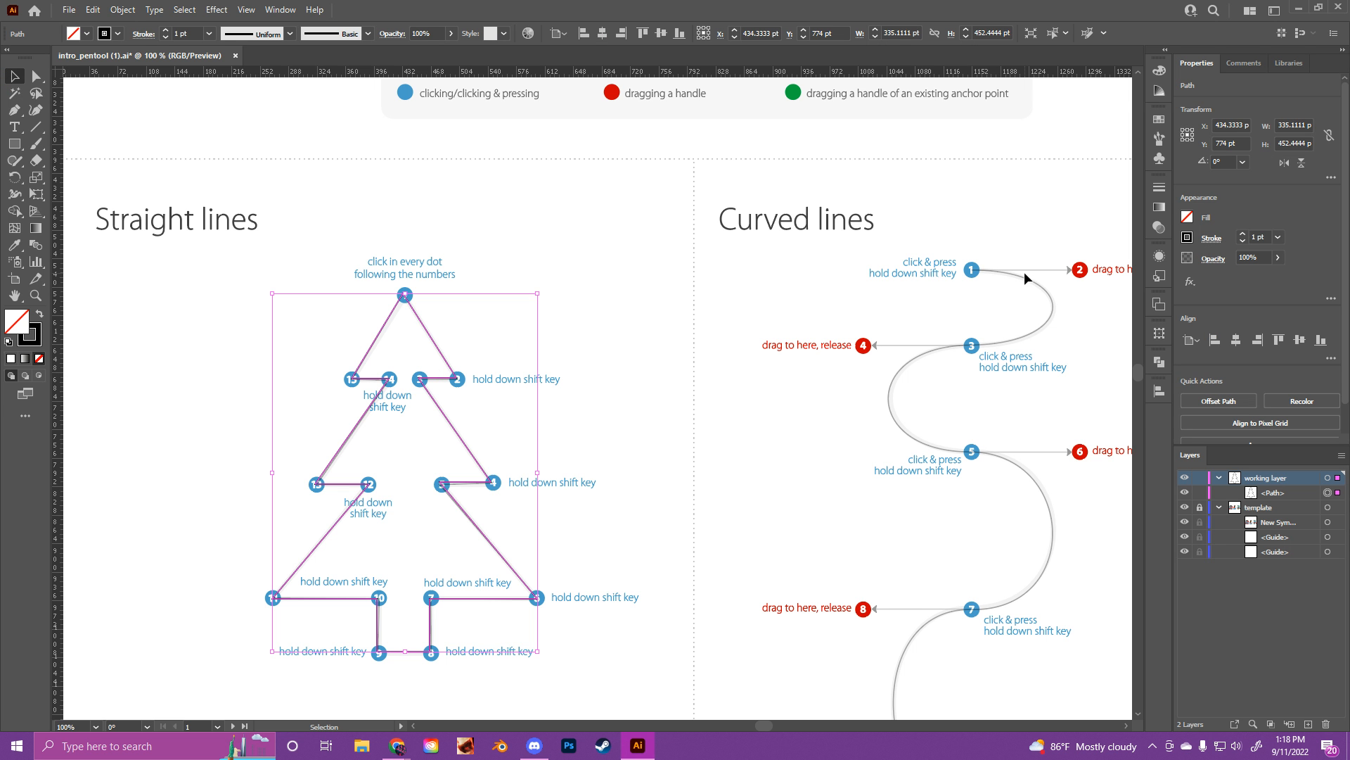
click(1187, 219)
click(1074, 267)
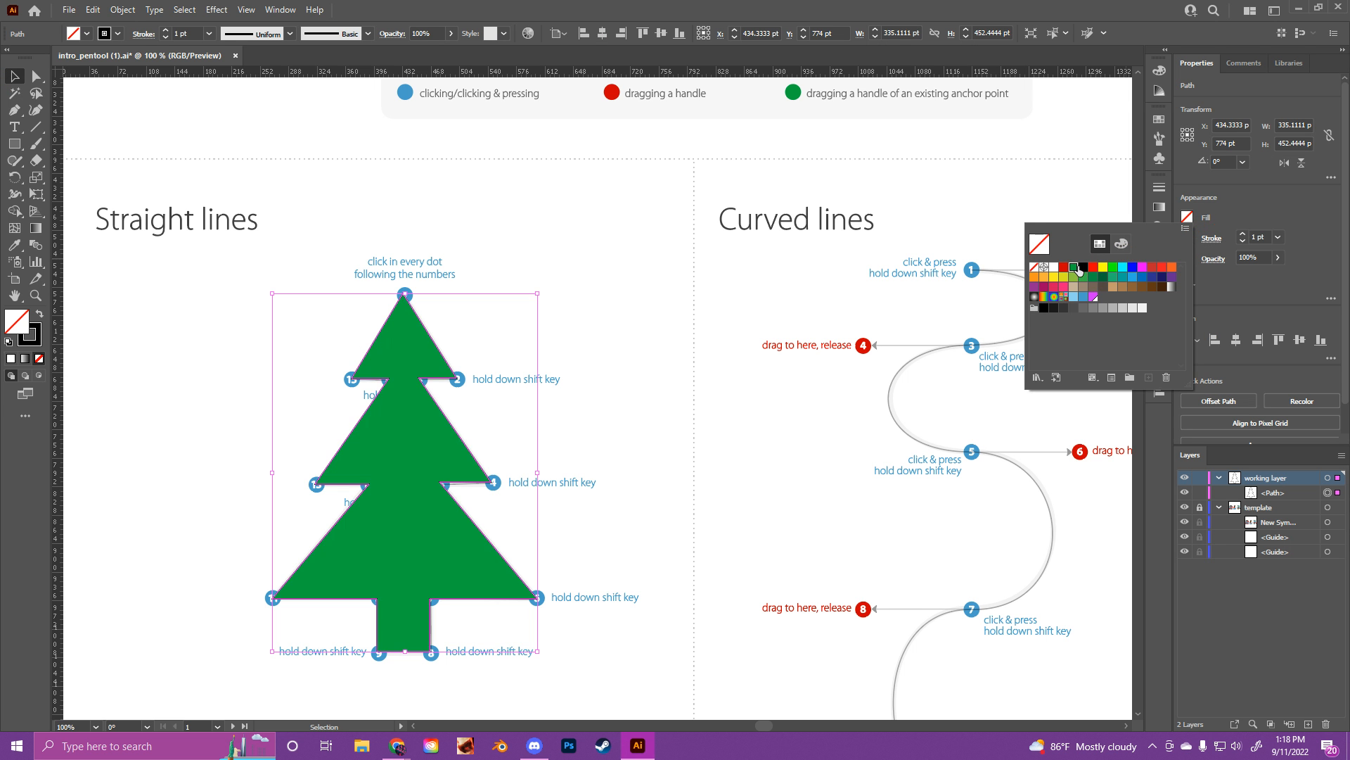
click(1224, 228)
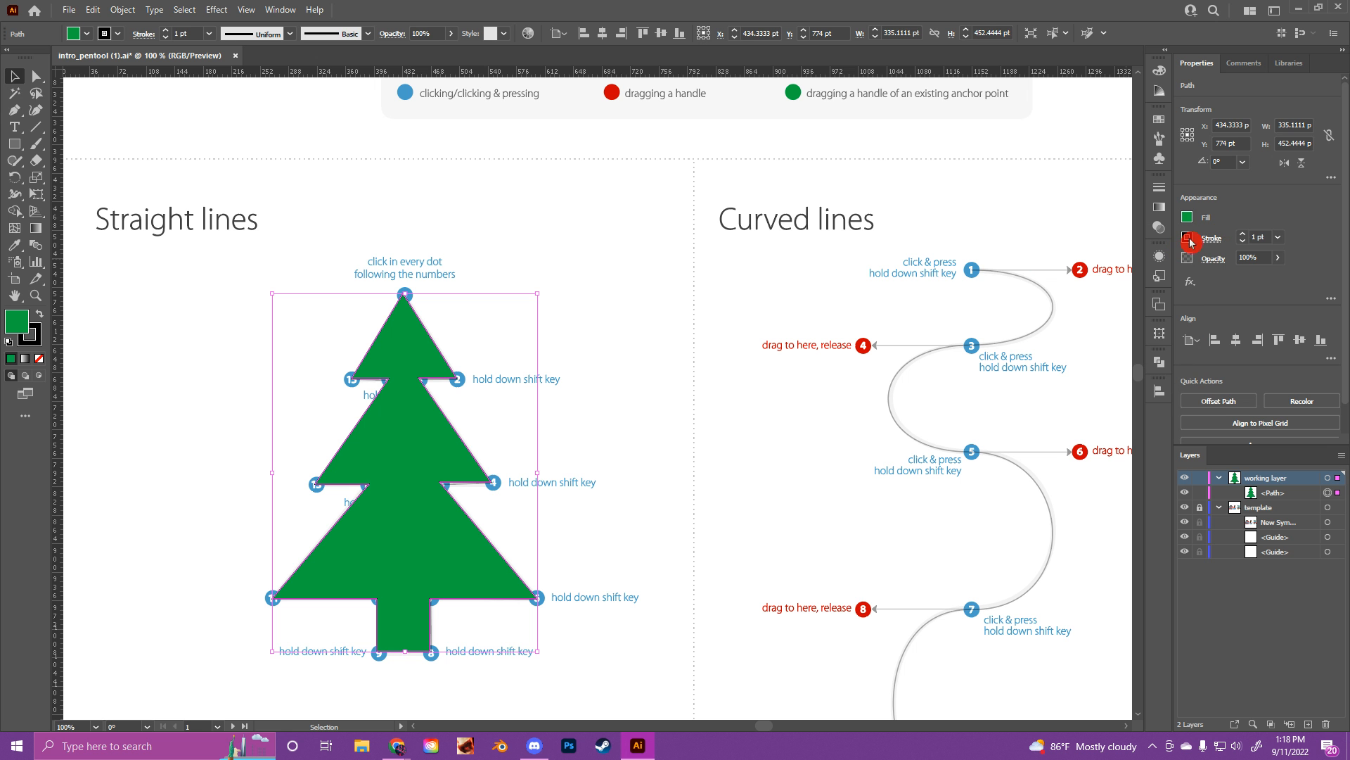
click(721, 338)
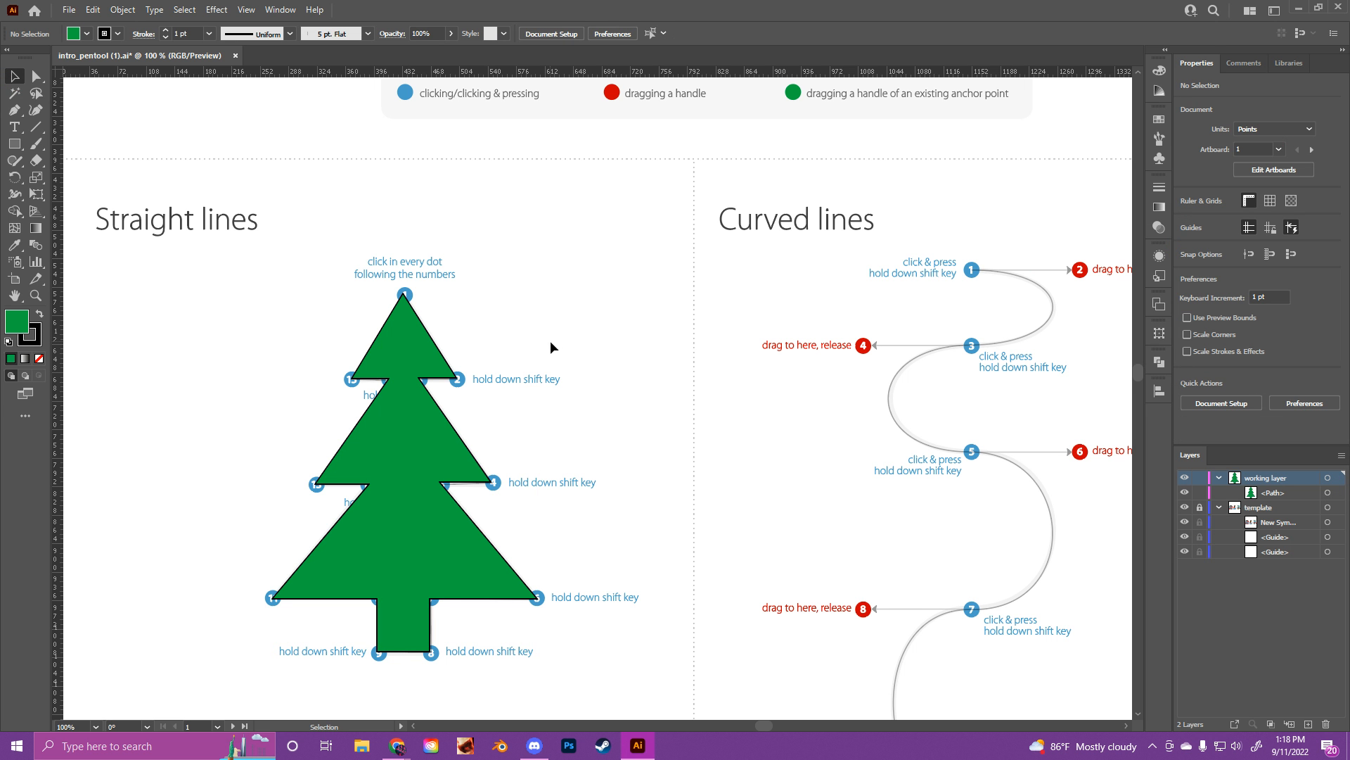
- Switch to the Pen tool and set the fill to None, keeping the 1 pt black stroke, for the wavy Curved lines exercise
key(space)
drag(723, 355, 510, 334)
key(ctrl+minus)
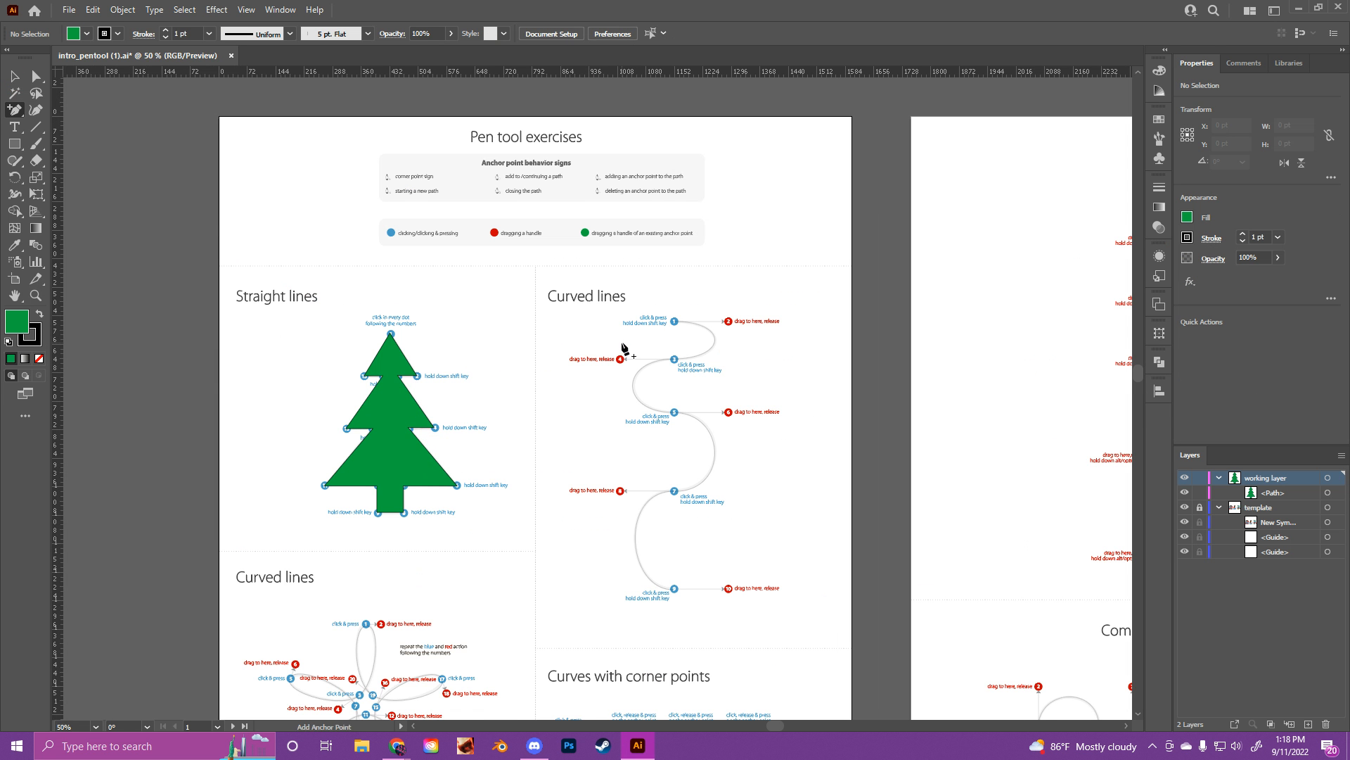
key(plus)
key(ctrl+plus)
key(ctrl+plus)
key(ctrl+plus)
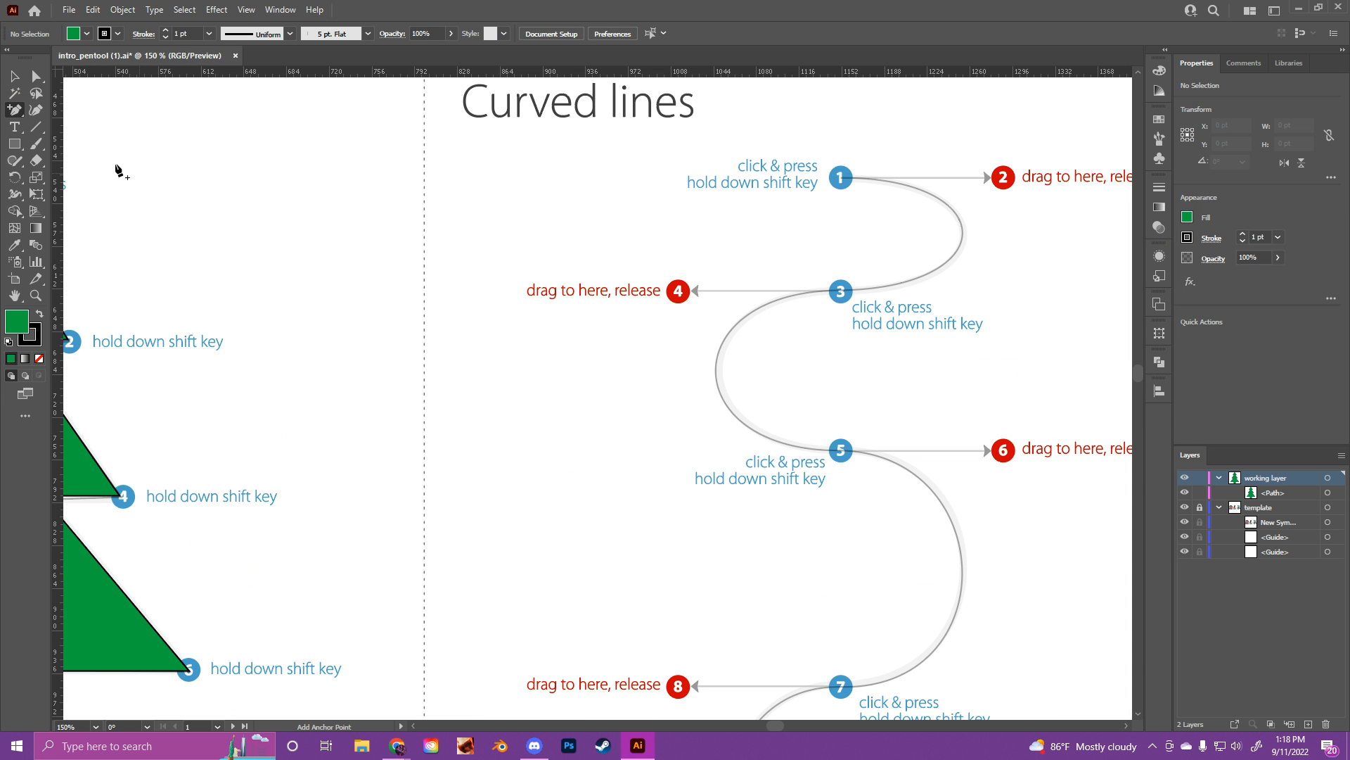
drag(14, 109, 60, 107)
drag(562, 211, 198, 226)
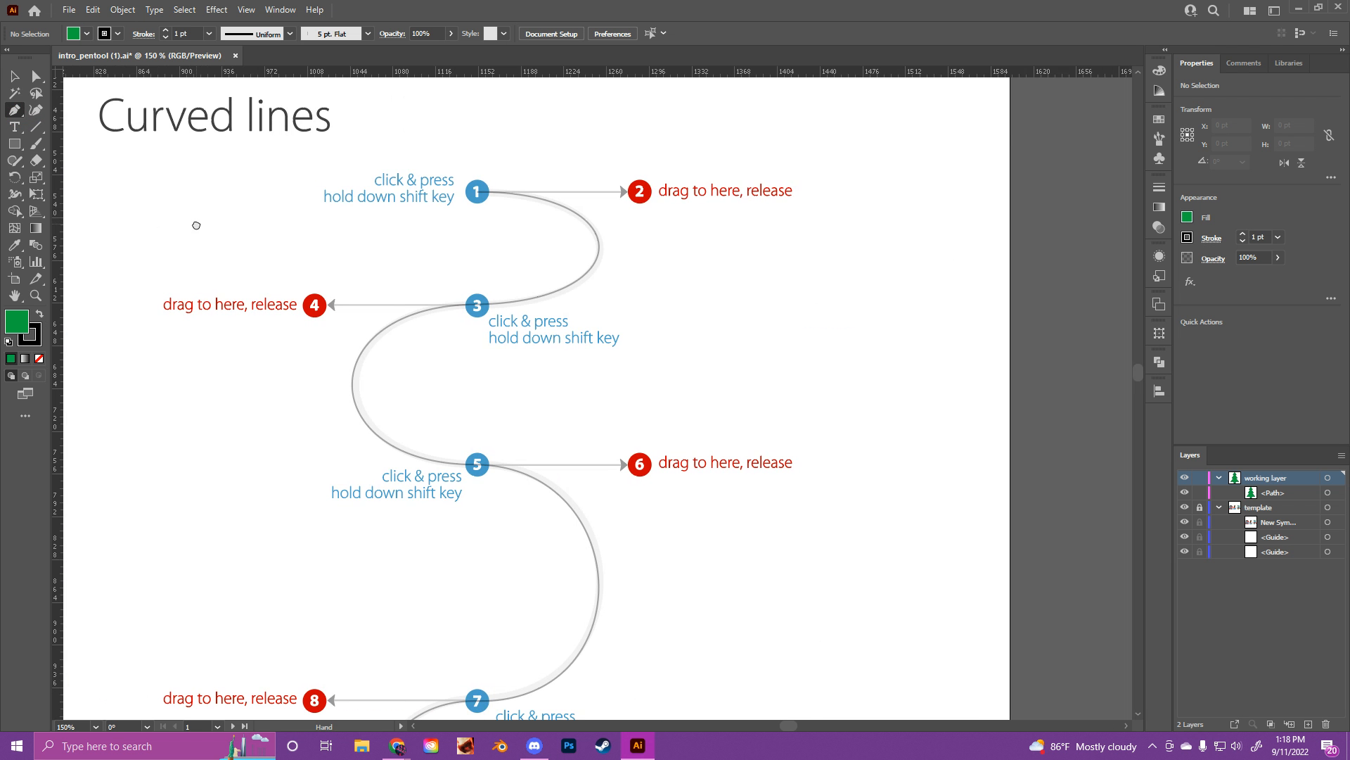
click(40, 359)
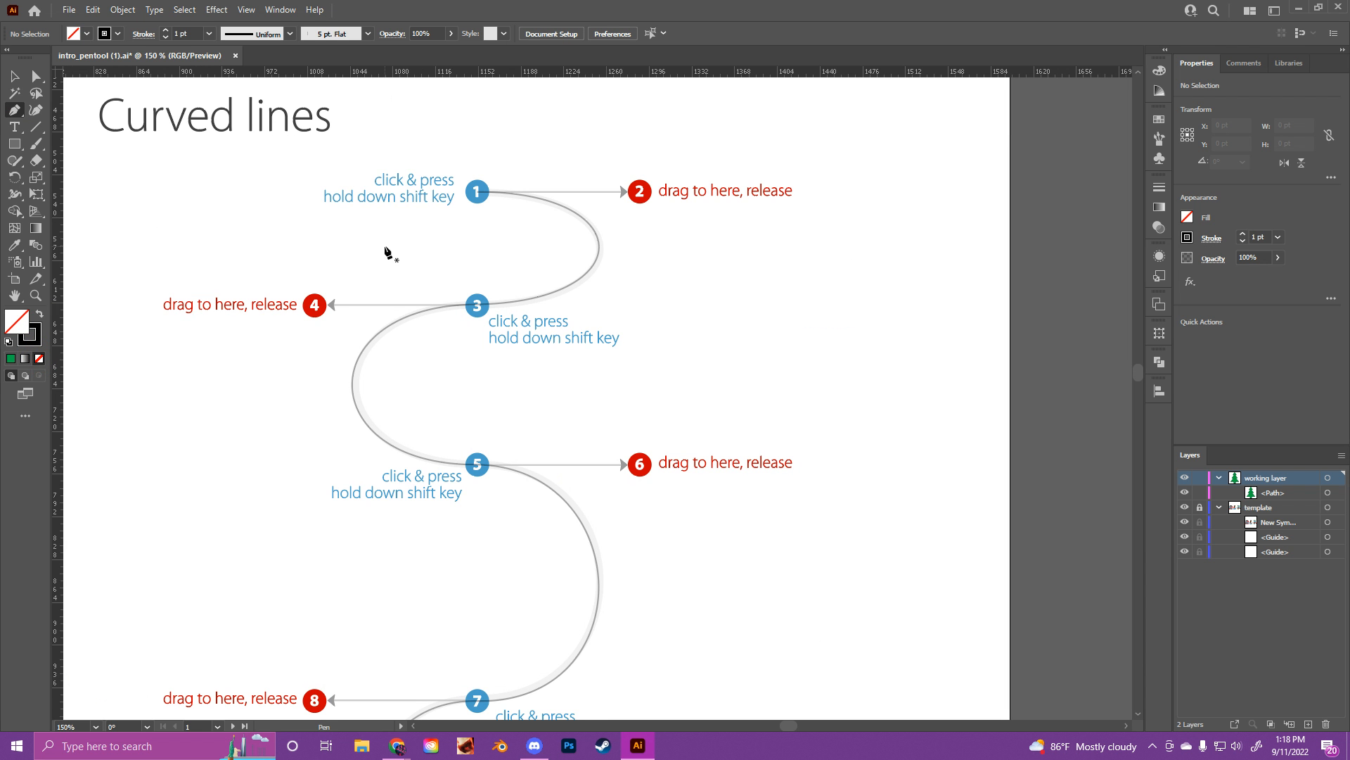
click(11, 358)
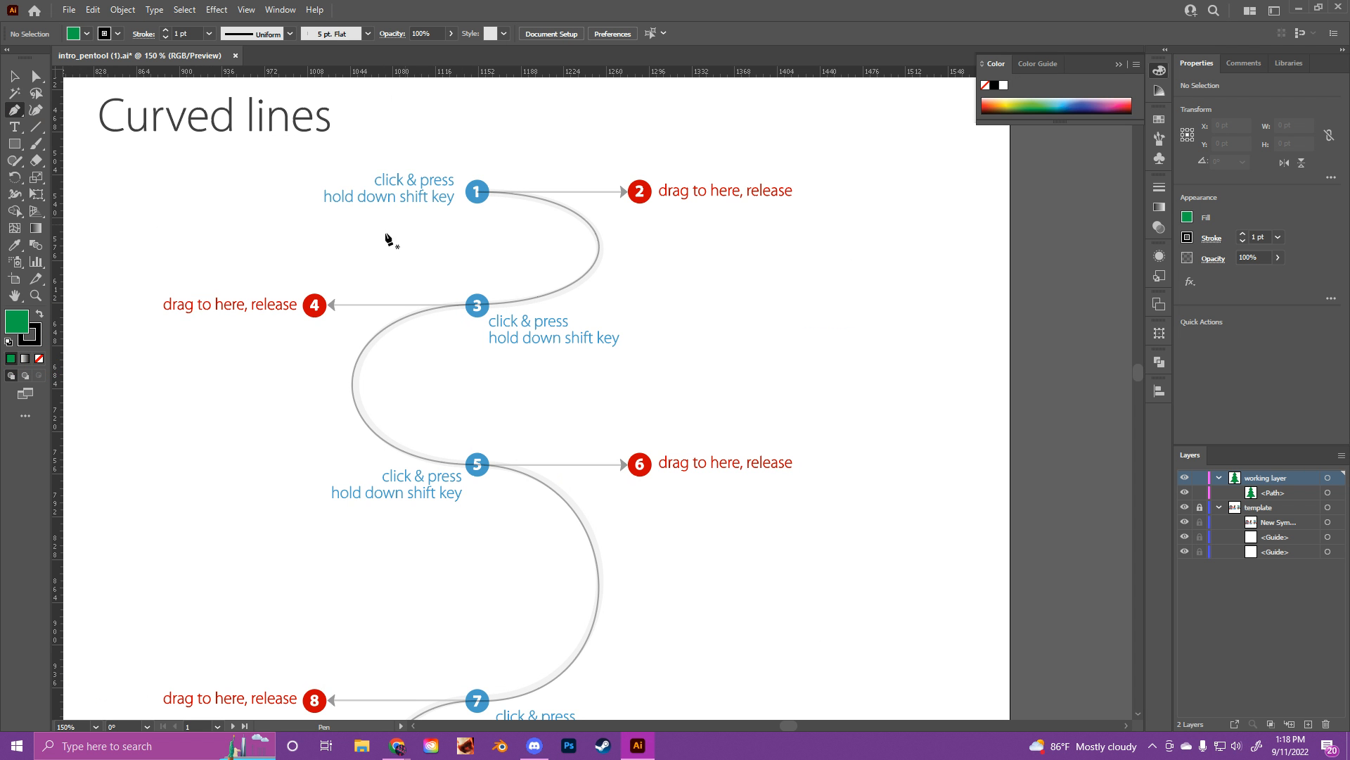
click(42, 361)
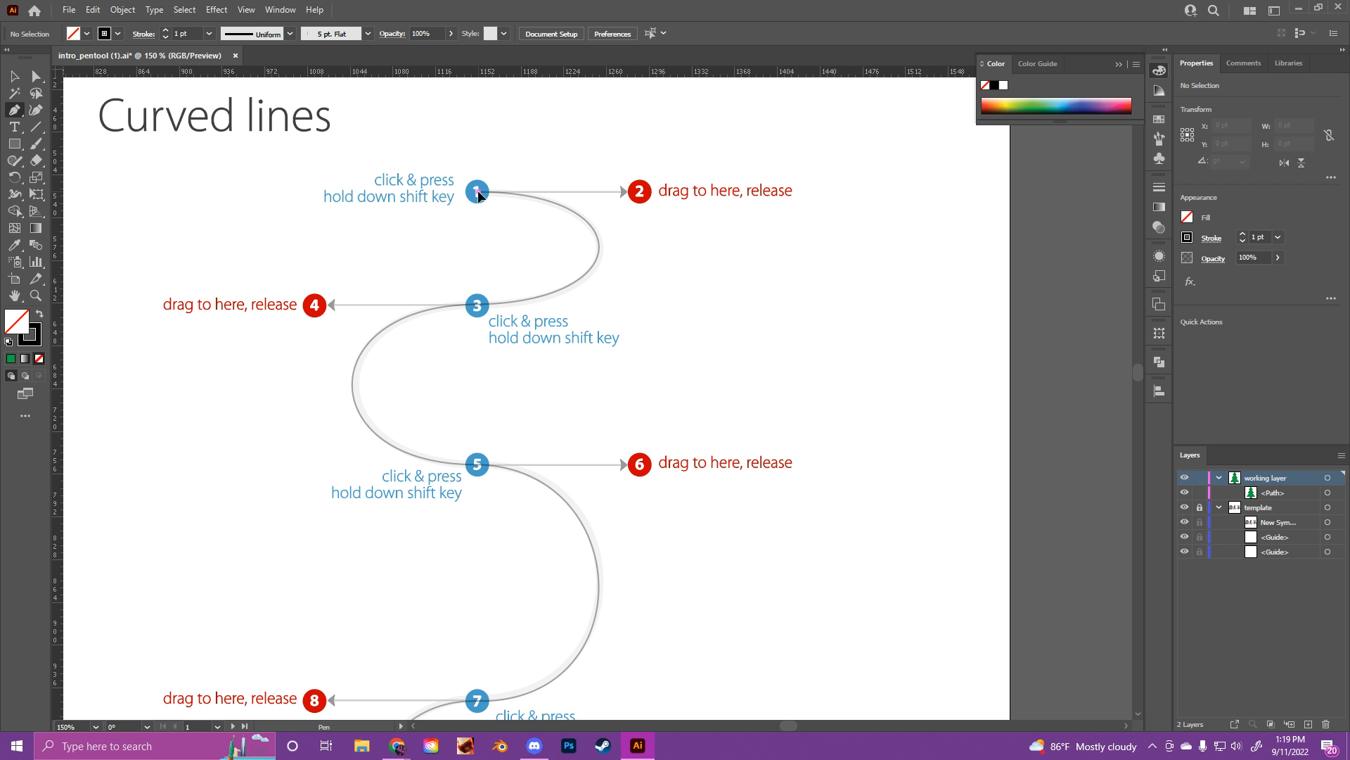
- Trace the wavy line in the Curved lines exercise from dot 1 through dots 3 and 5, pulling horizontal handles to dots 2, 4 and 6
drag(488, 191, 578, 196)
drag(596, 191, 637, 192)
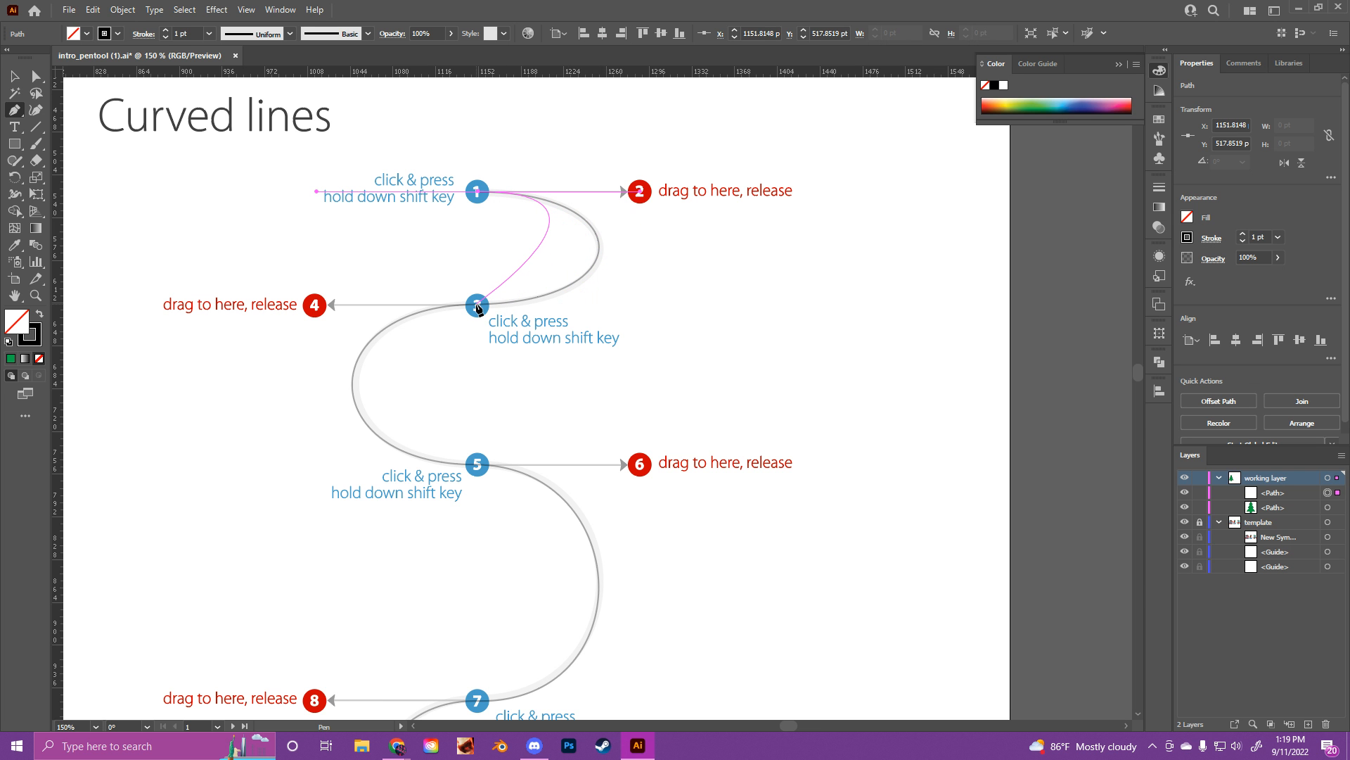
drag(477, 309, 477, 309)
drag(478, 309, 315, 308)
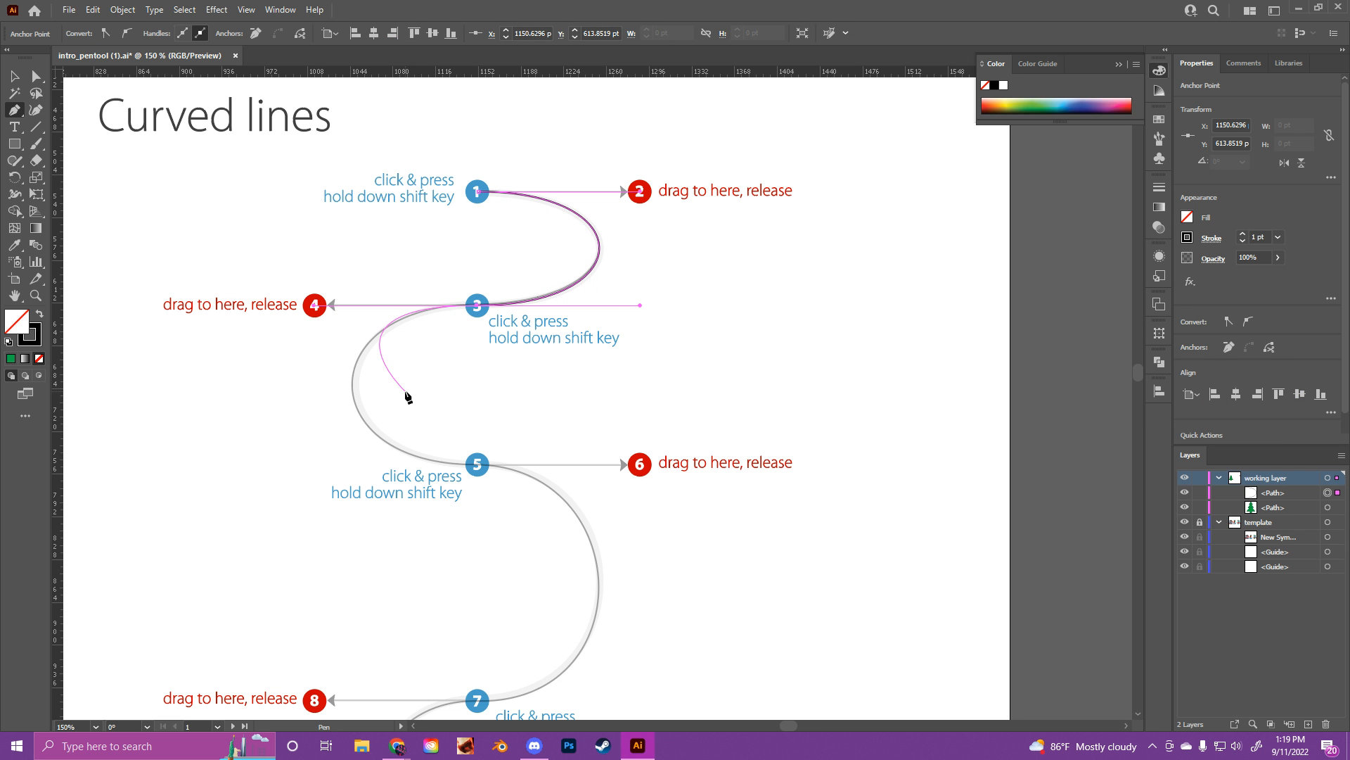
drag(478, 467, 640, 467)
- Continue the wavy path through dots 7 and 9, pulling horizontal handles to dots 8 and 10, and end it as an open path
scroll(609, 462, down, 2)
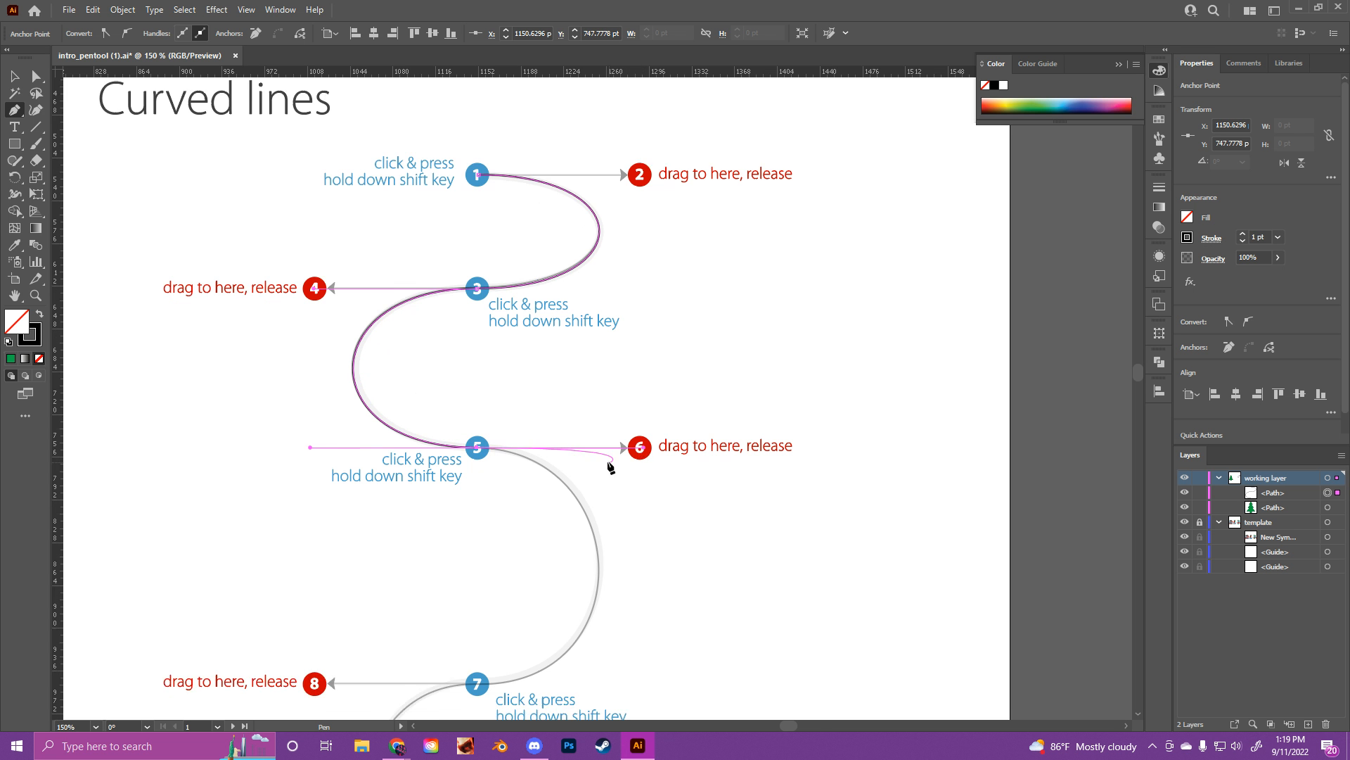
scroll(555, 464, down, 5)
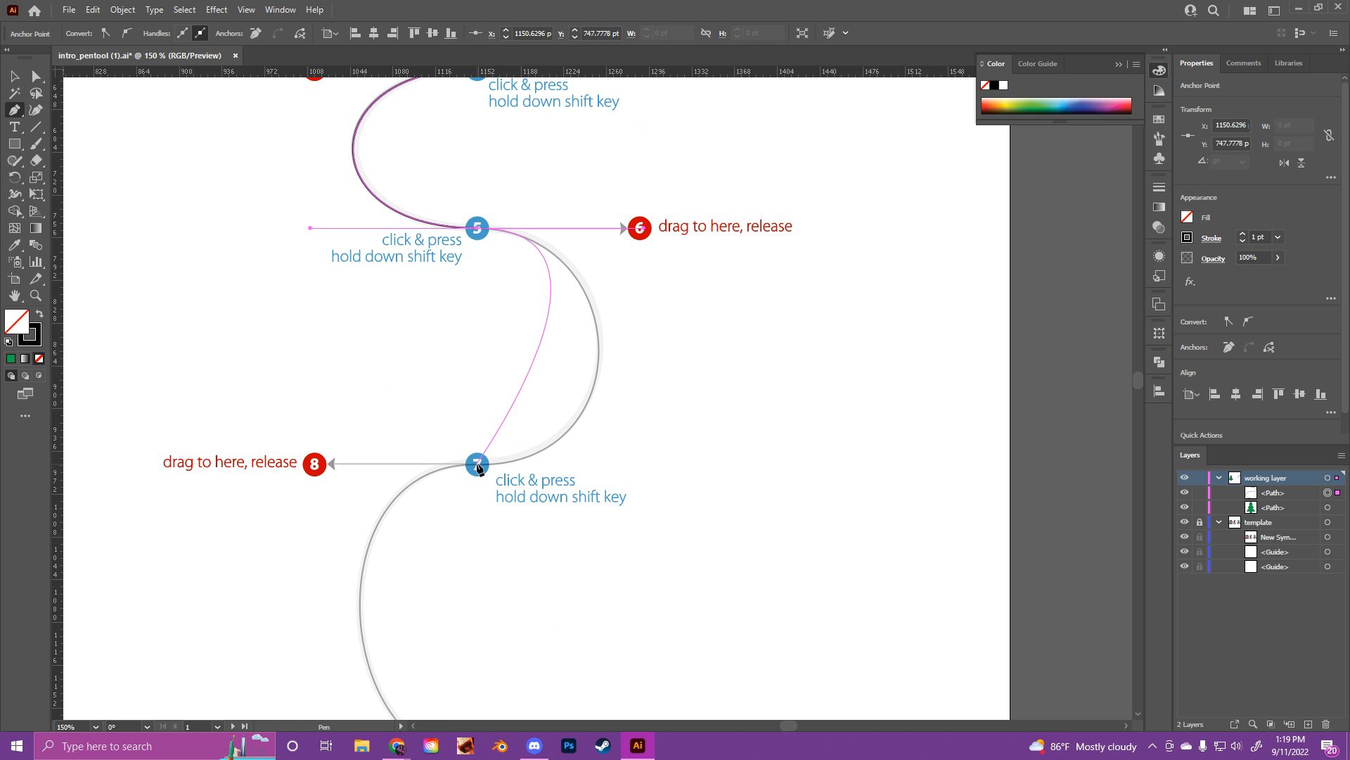
drag(478, 467, 315, 467)
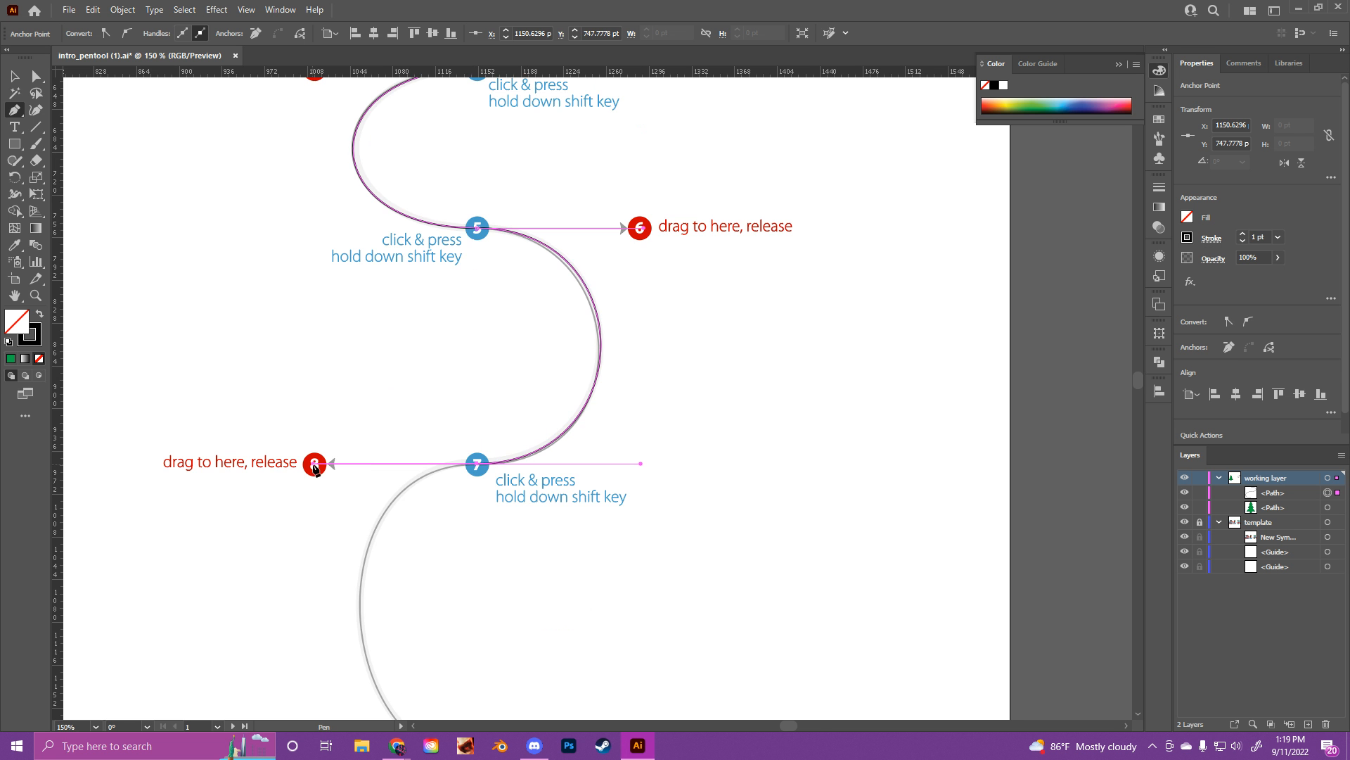
scroll(316, 462, down, 5)
drag(477, 571, 639, 575)
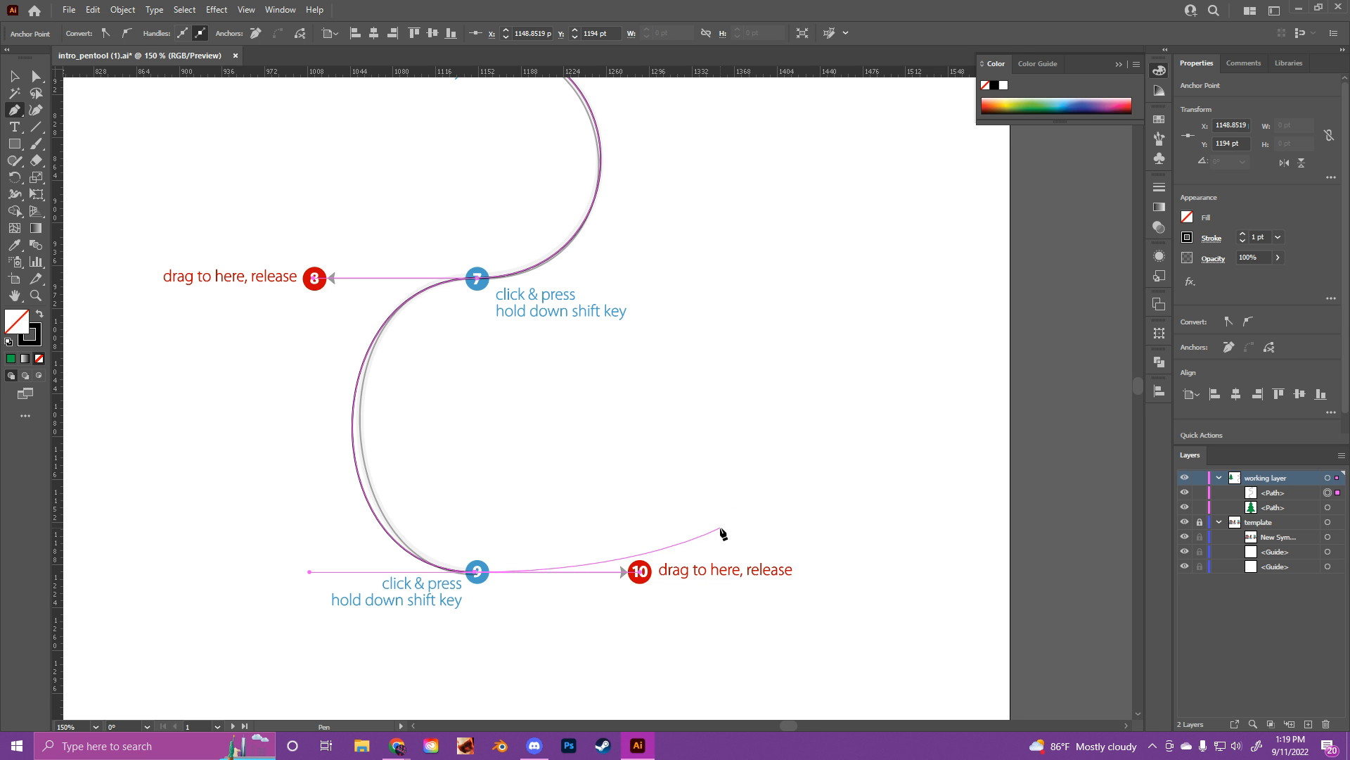
key(Escape)
scroll(550, 546, up, 3)
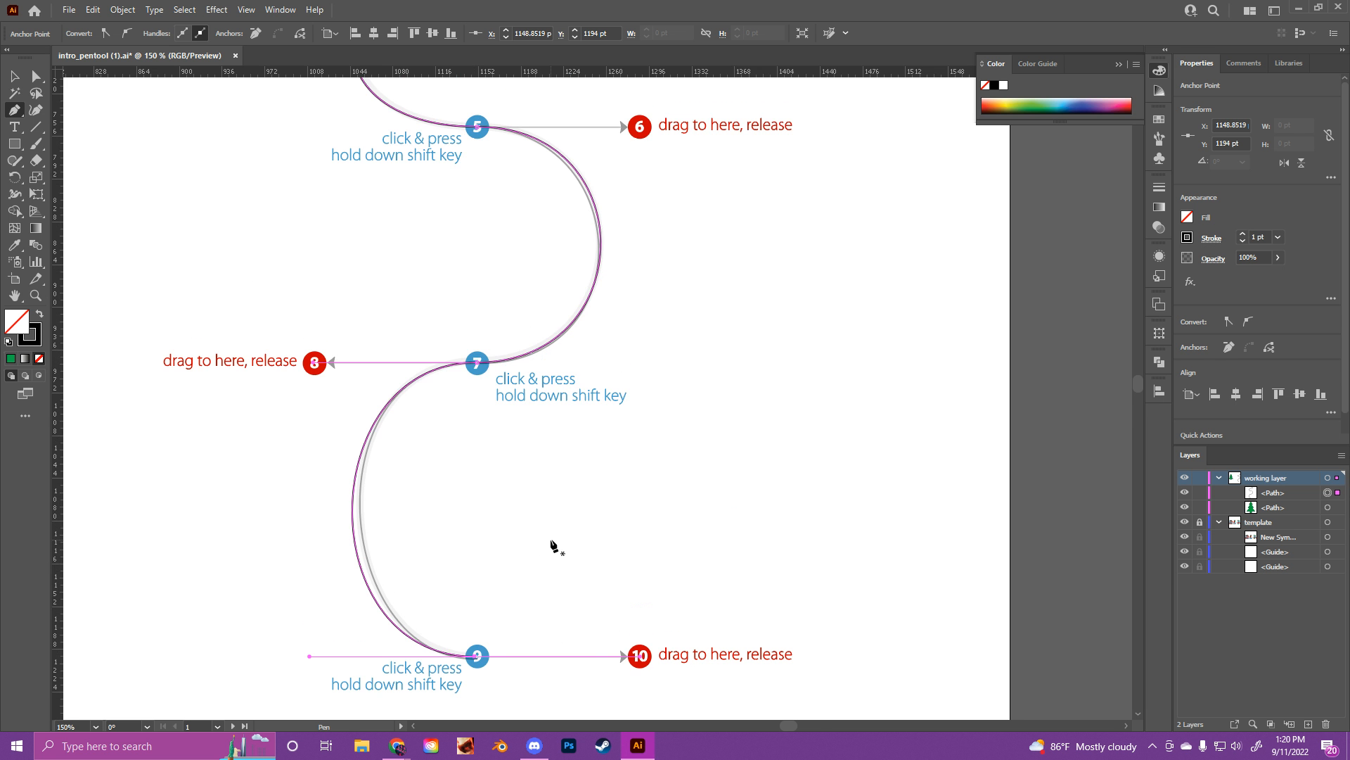
- Start tracing the five-petal flower with the Pen tool at dots 1, 3 and 5, pulling handles to dots 2, 4 and 6
key(ctrl+minus)
key(ctrl+minus)
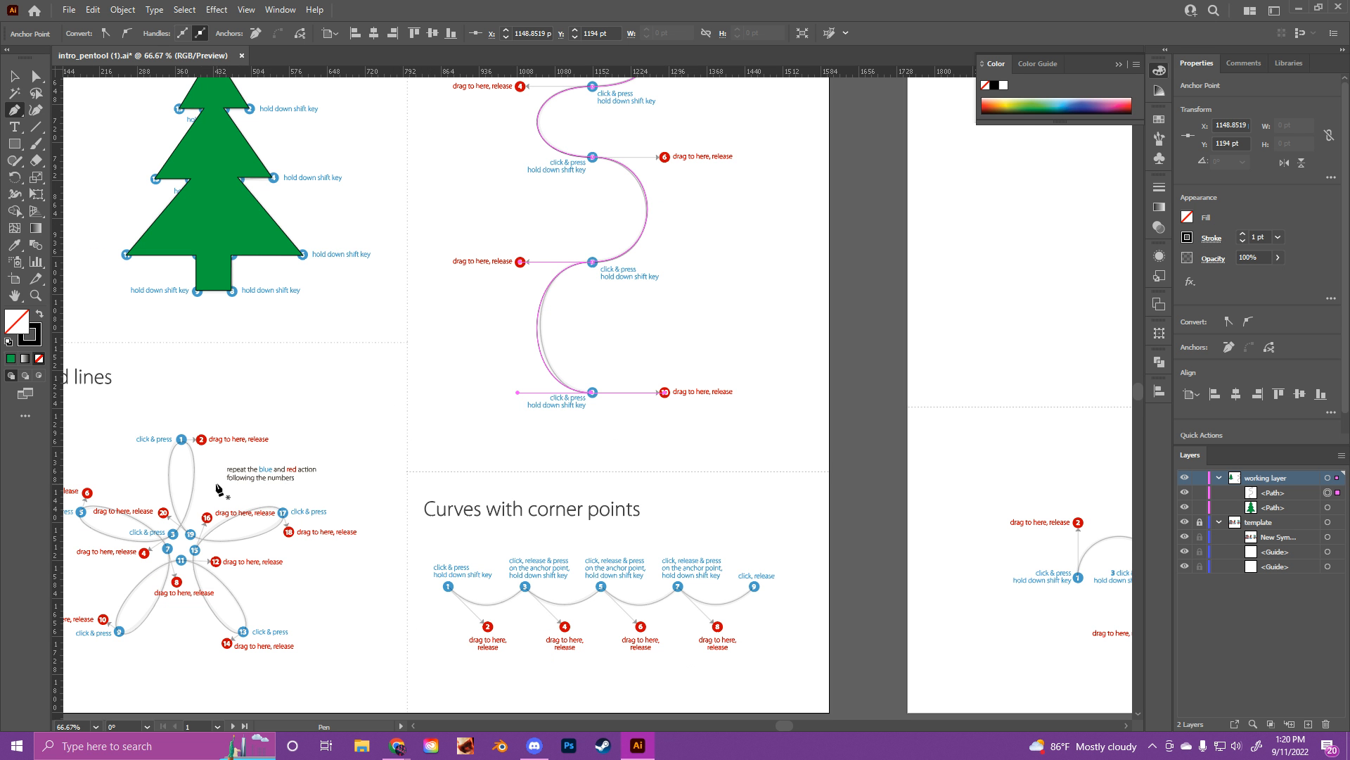
key(ctrl+=)
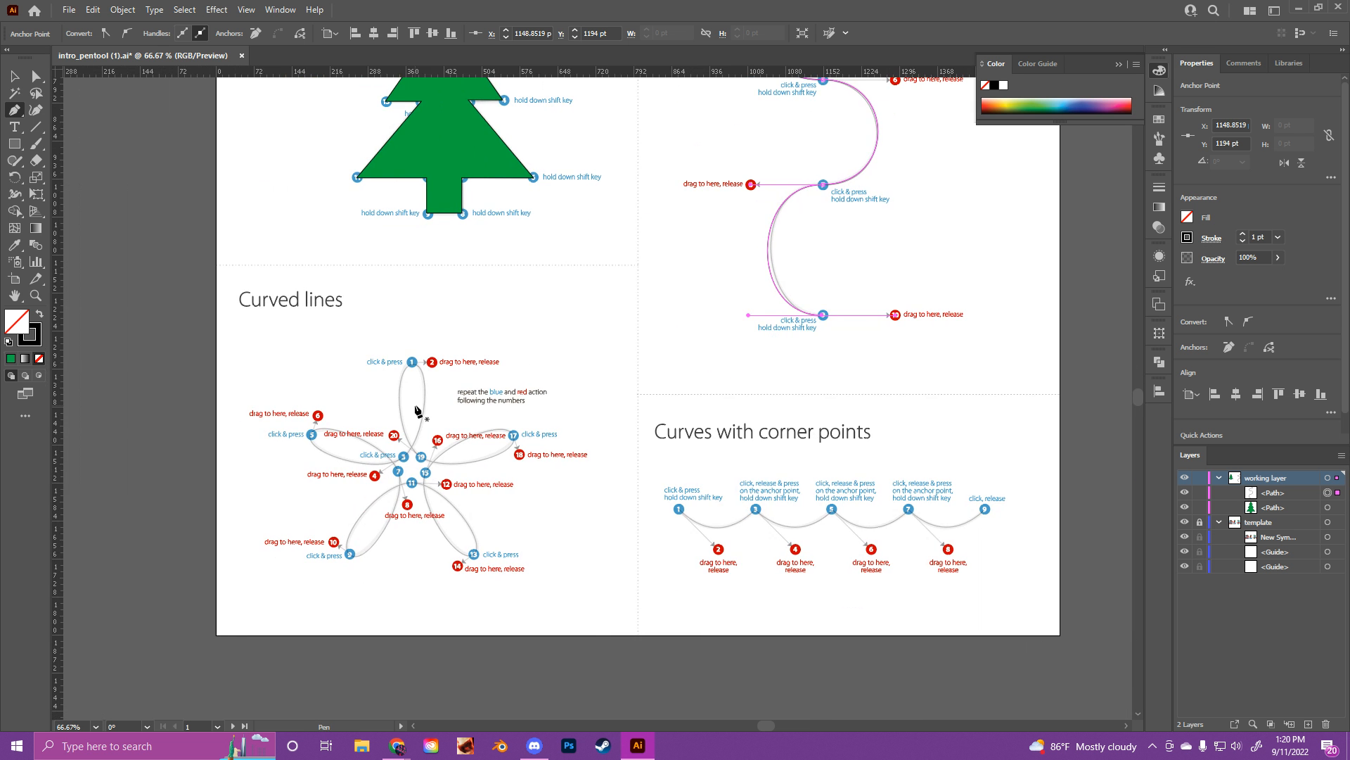
key(ctrl+=)
drag(142, 572, 461, 458)
drag(142, 525, 599, 411)
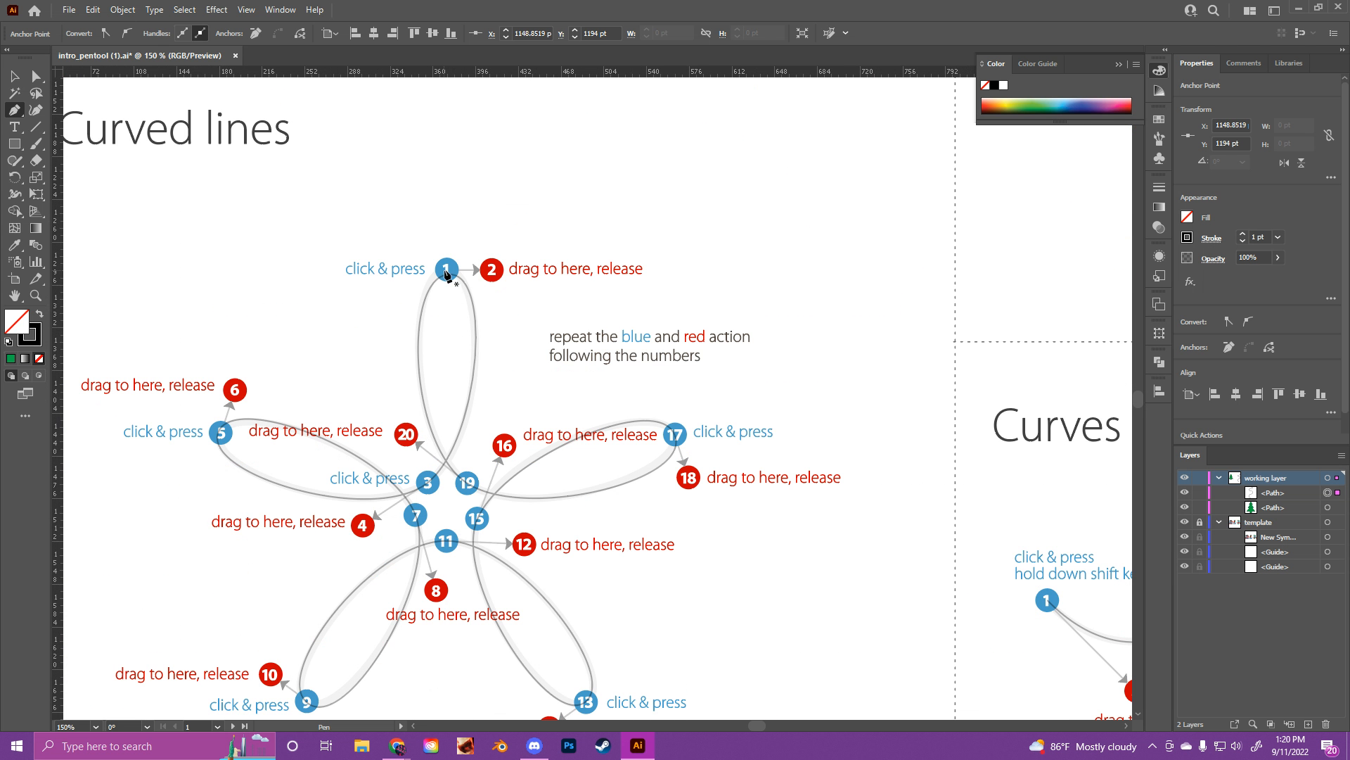
drag(447, 271, 456, 272)
drag(492, 278, 491, 276)
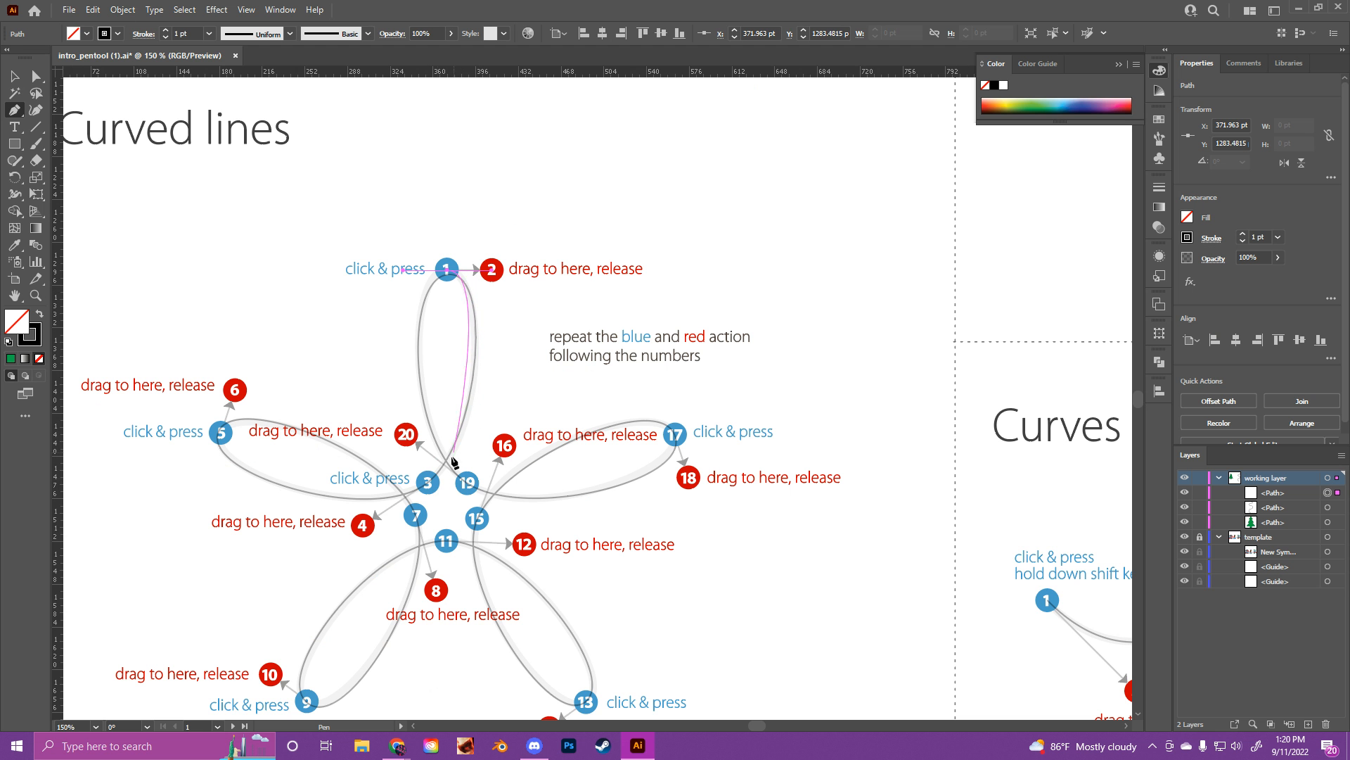
drag(428, 485, 367, 526)
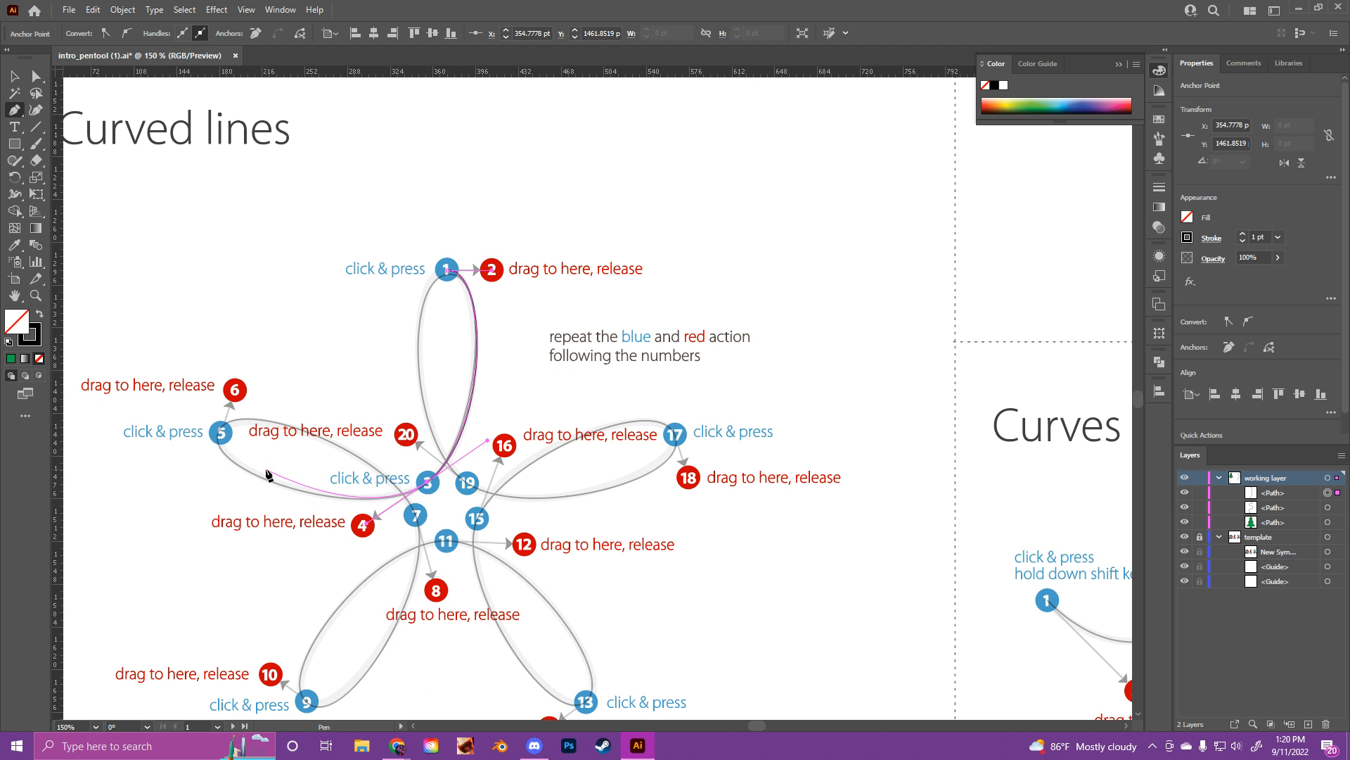
drag(220, 435, 235, 392)
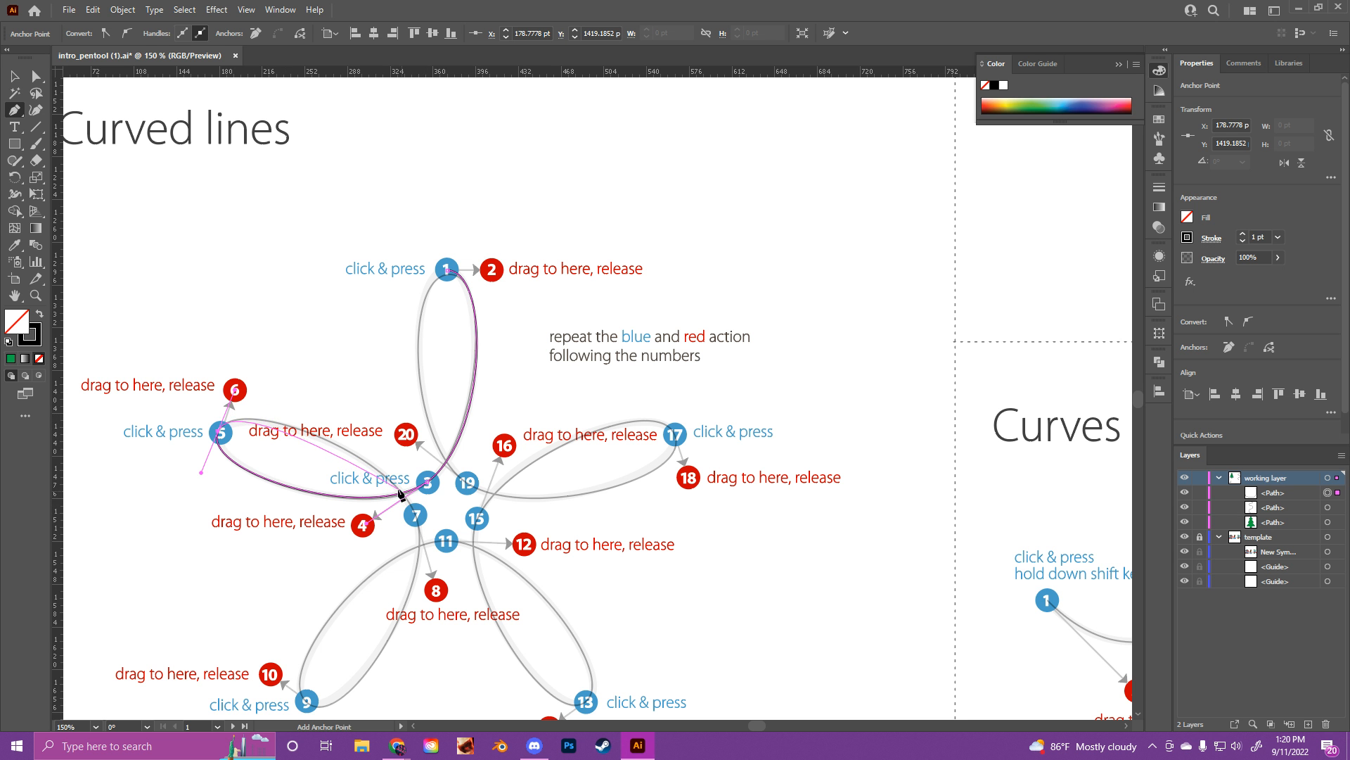
- Continue the flower path through dots 7, 9, 11 and 13, pulling handles to dots 8, 10, 12 and 14
drag(415, 516, 436, 593)
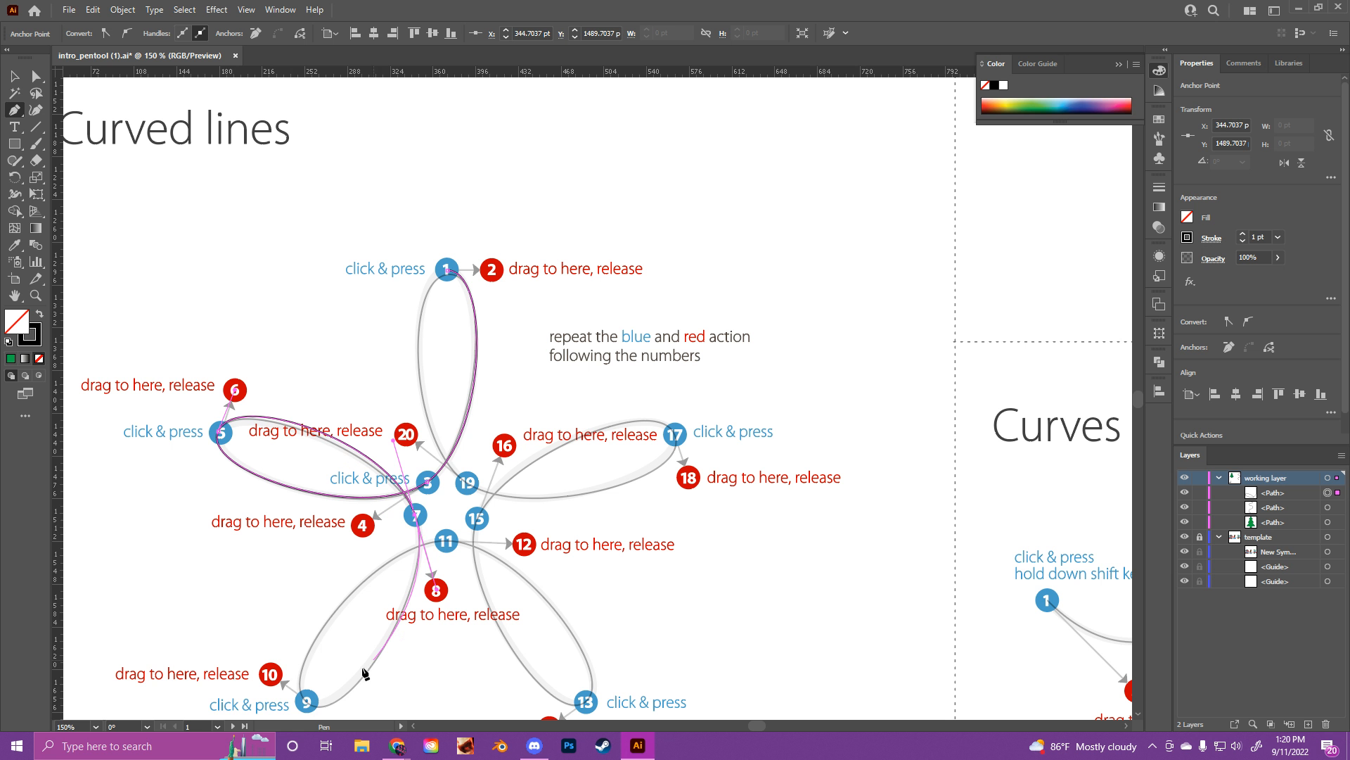
drag(308, 703, 271, 676)
drag(446, 541, 523, 545)
scroll(585, 696, down, 1)
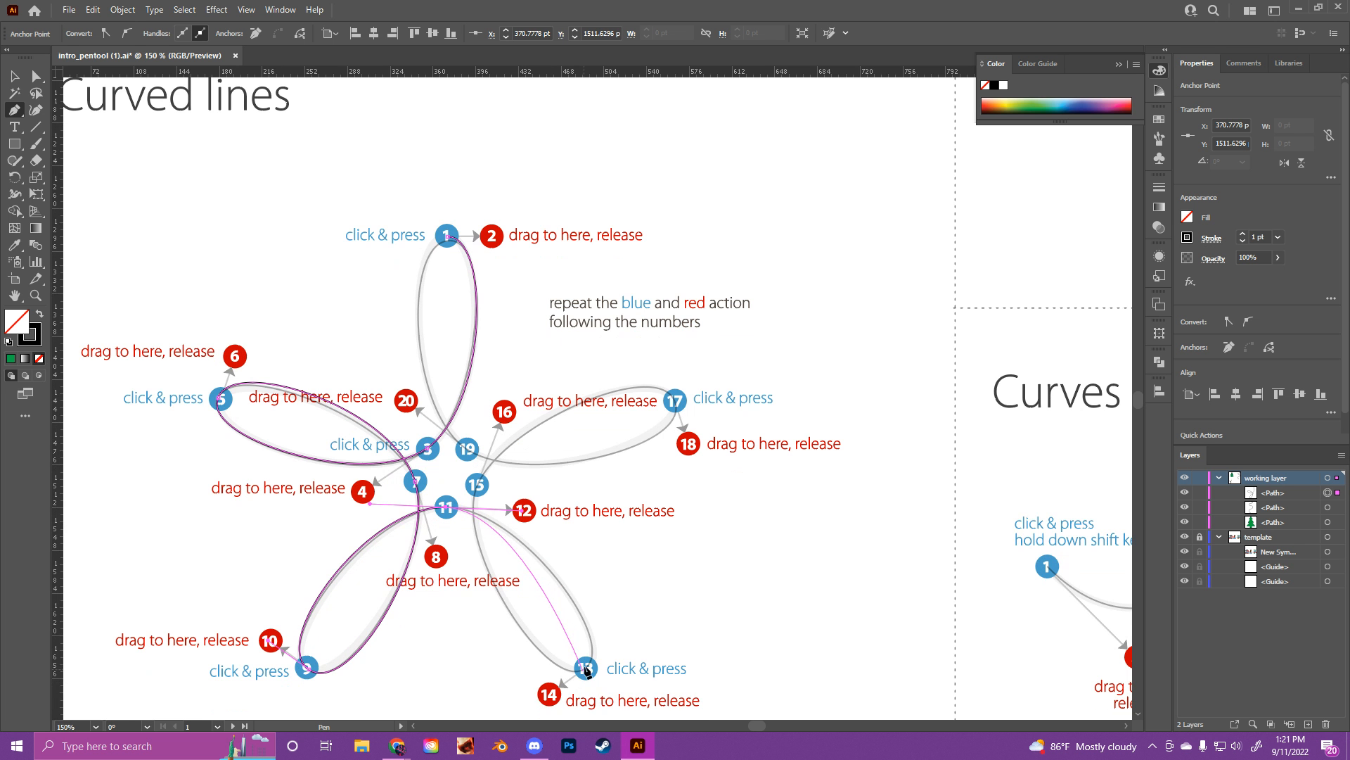
drag(586, 666, 549, 697)
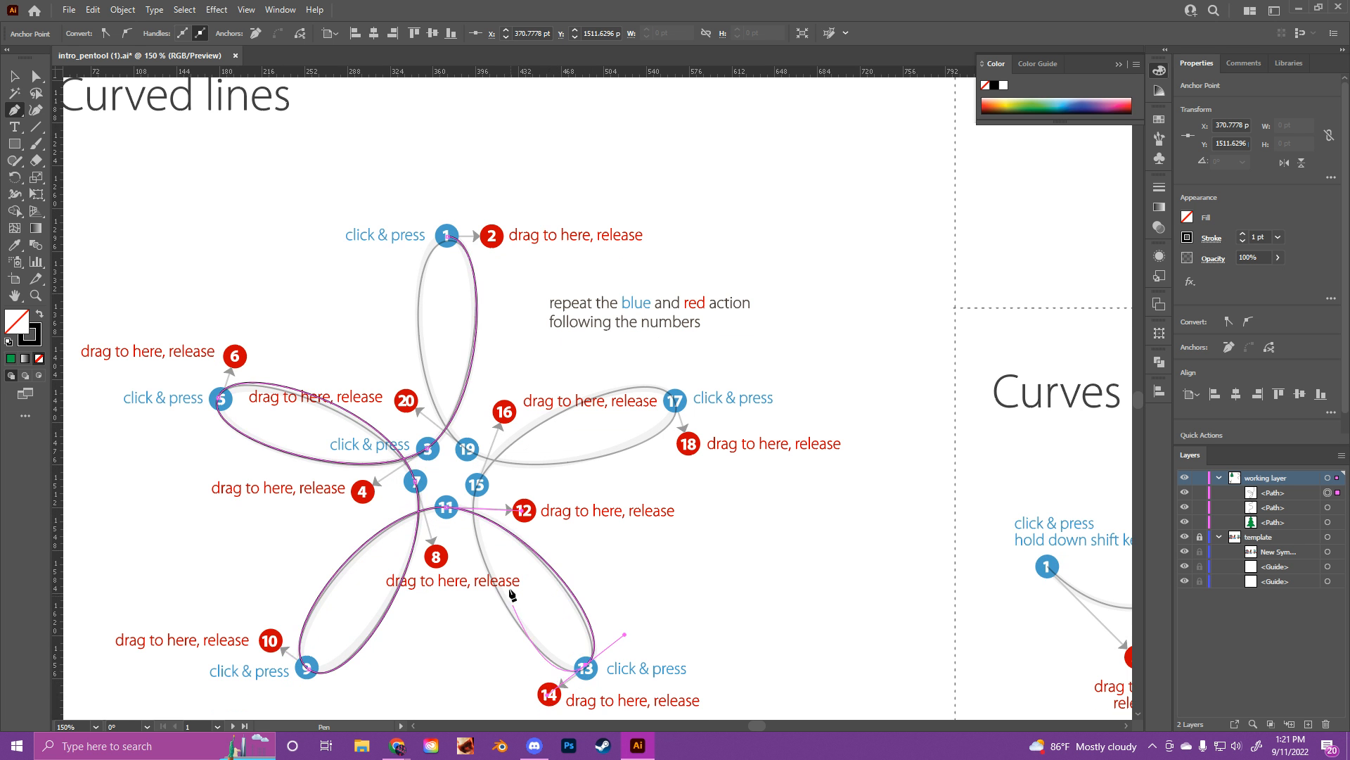
- Add flower anchor points at dots 15, 17 and 19 with handles toward dots 16, 18 and 20, and close the path smoothly at dot 1
drag(476, 484, 502, 420)
drag(676, 402, 693, 448)
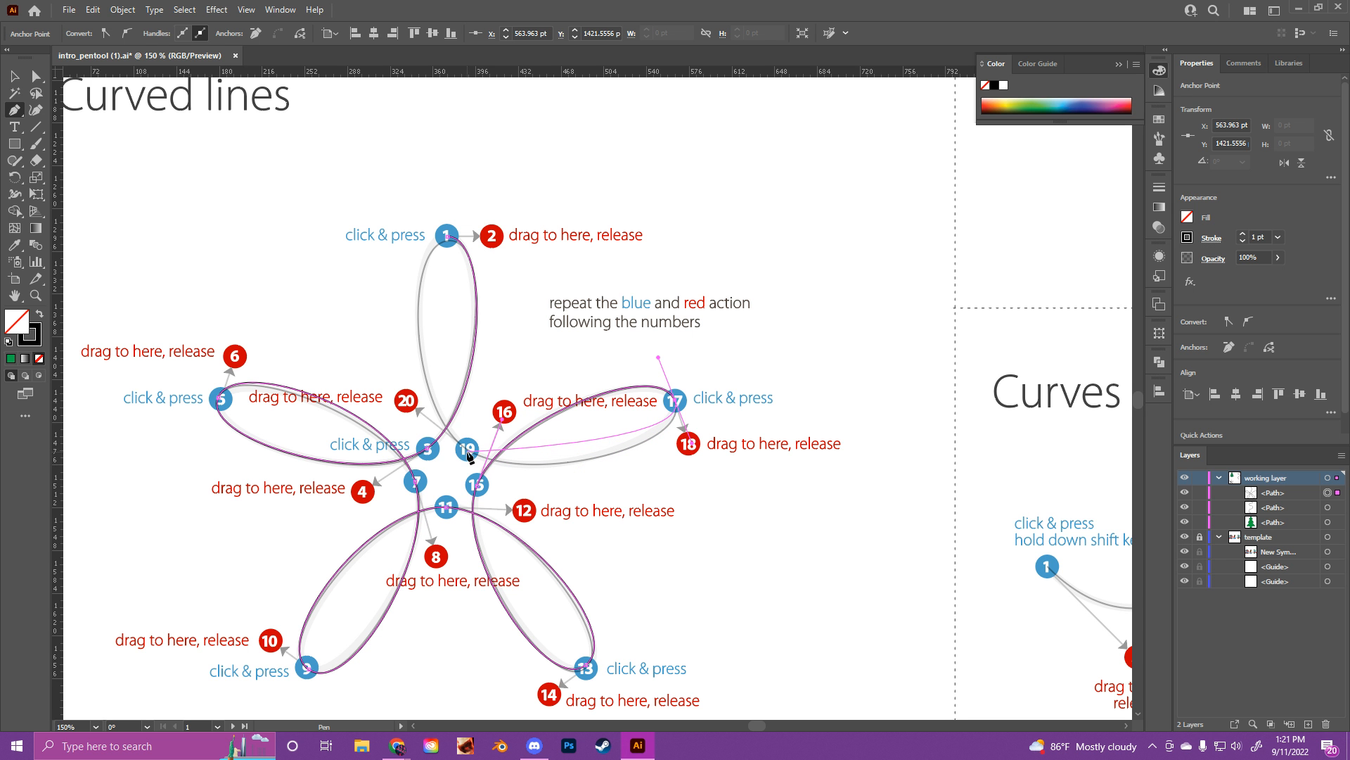
drag(467, 451, 462, 447)
drag(447, 445, 416, 411)
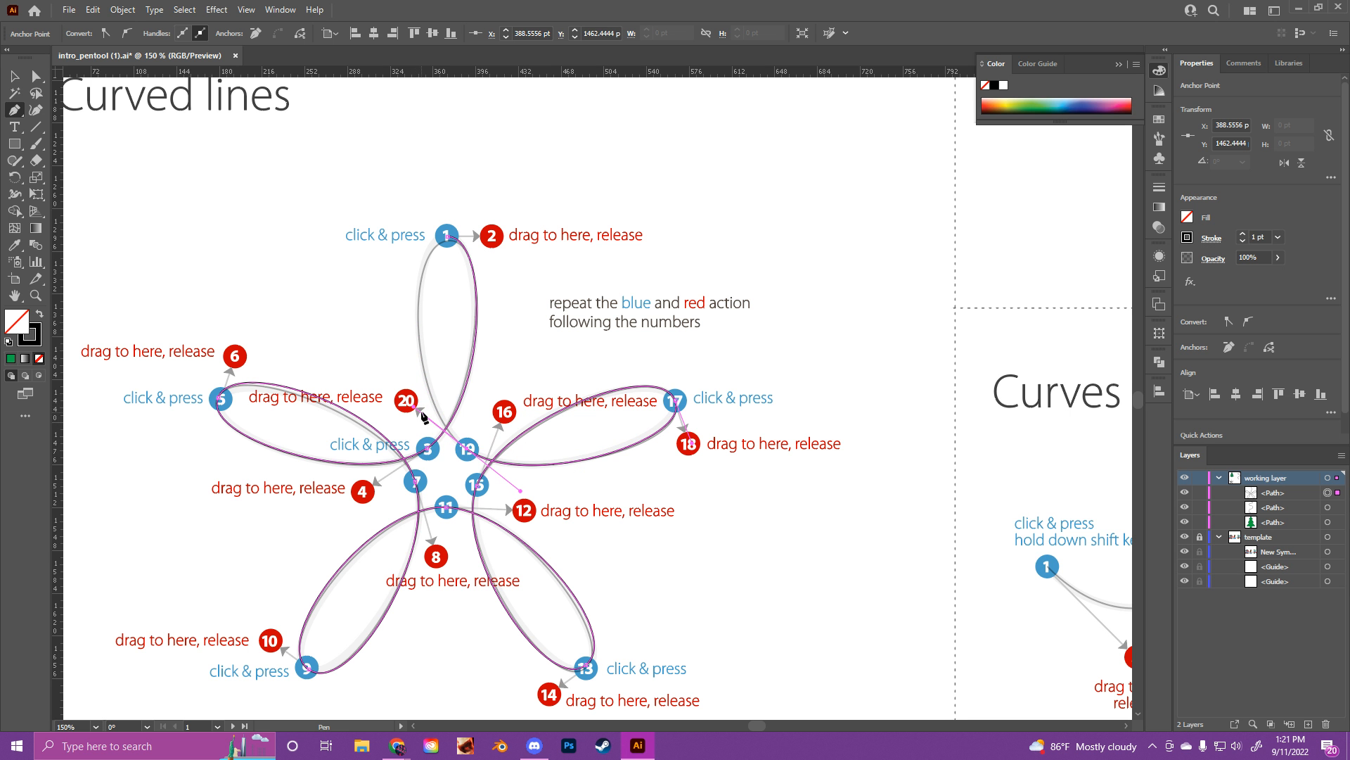
drag(448, 240, 497, 242)
scroll(462, 290, down, 3)
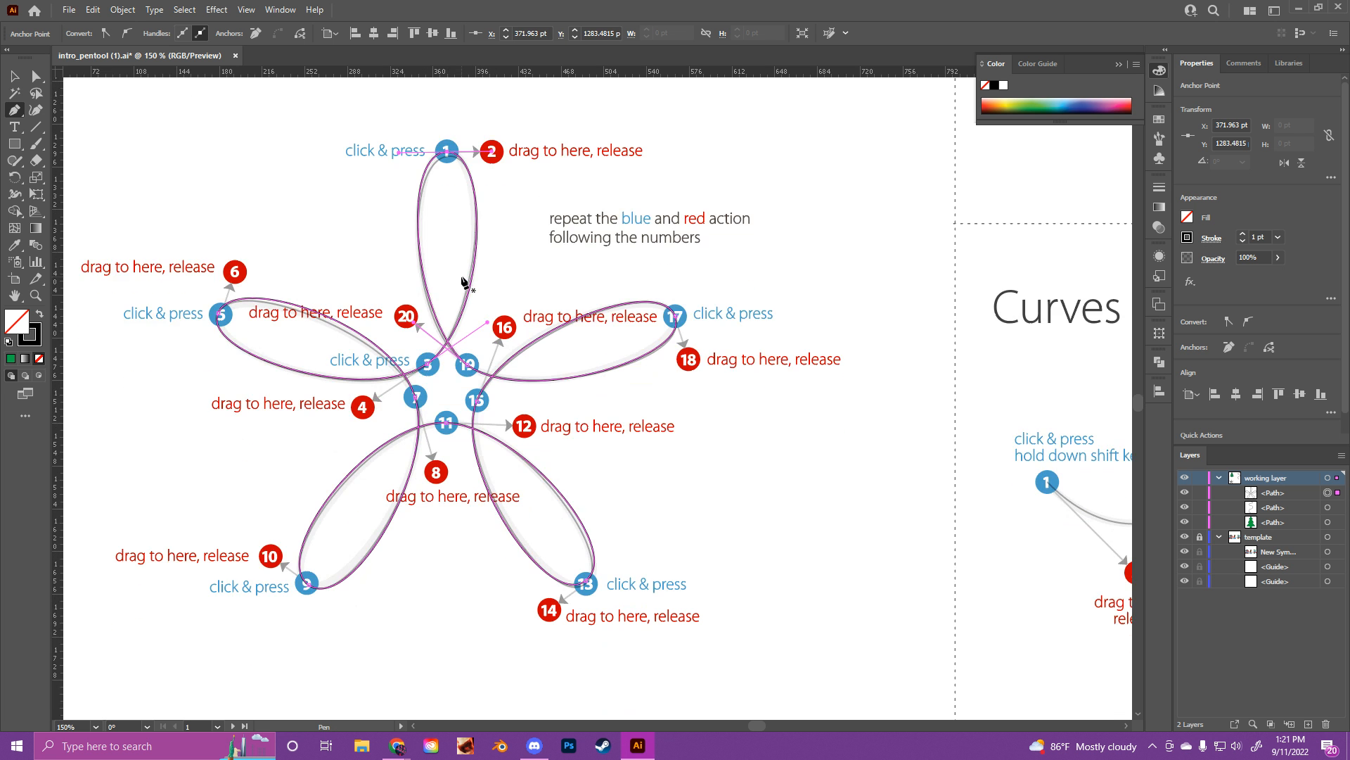
- Get the Pen tool ready at dot 1 of the Curves with corner points exercise to trace its scalloped line
key(space)
drag(742, 310, 393, 287)
drag(696, 331, 578, 269)
drag(368, 379, 424, 350)
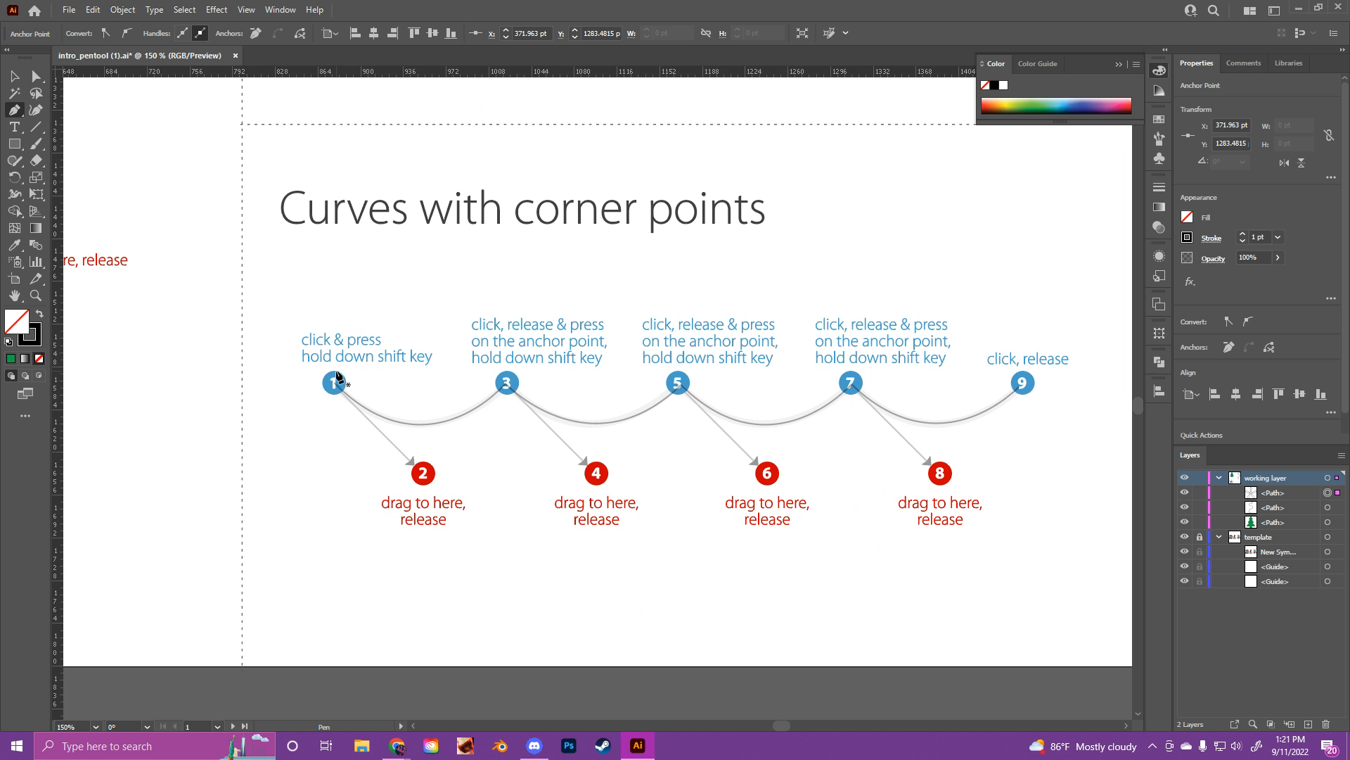